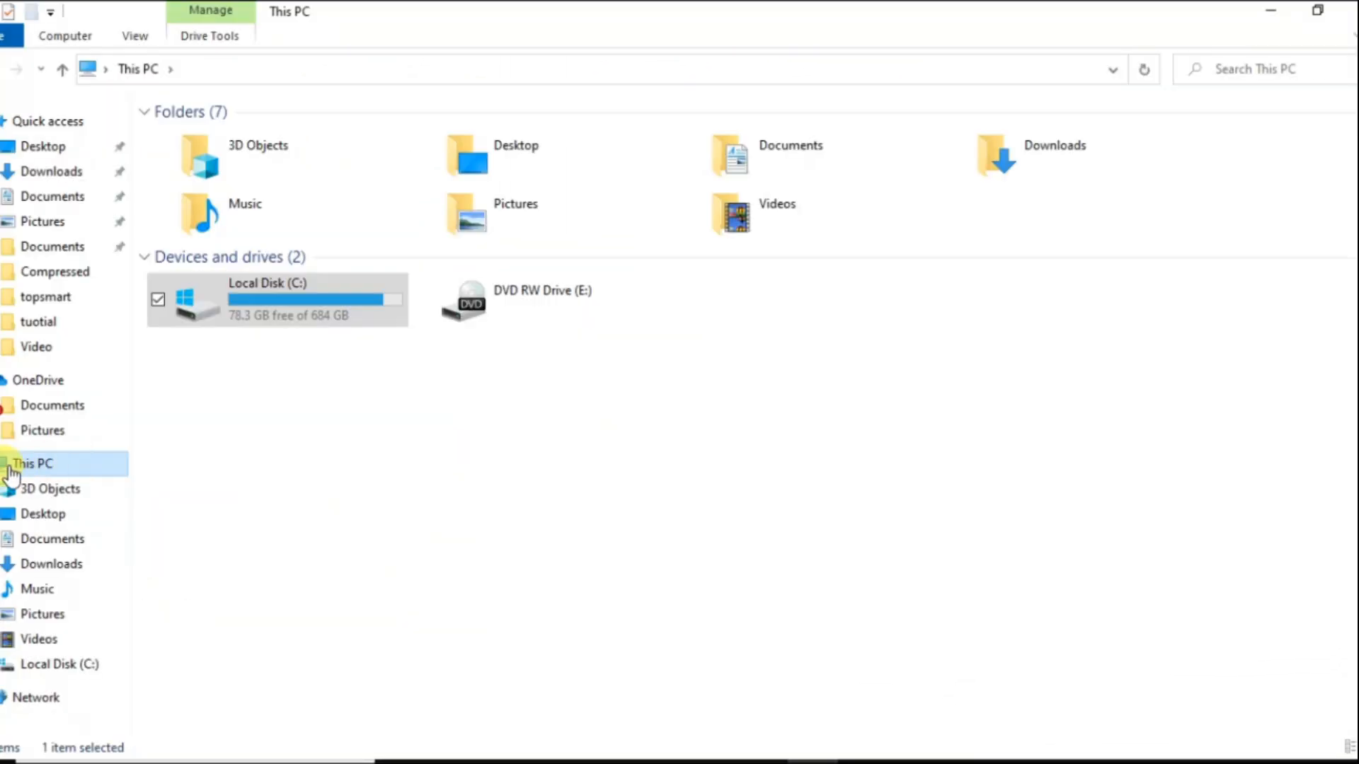
Step: Open the system properties of This PC, move the System window aside, and open Device Manager
right_click(85, 504)
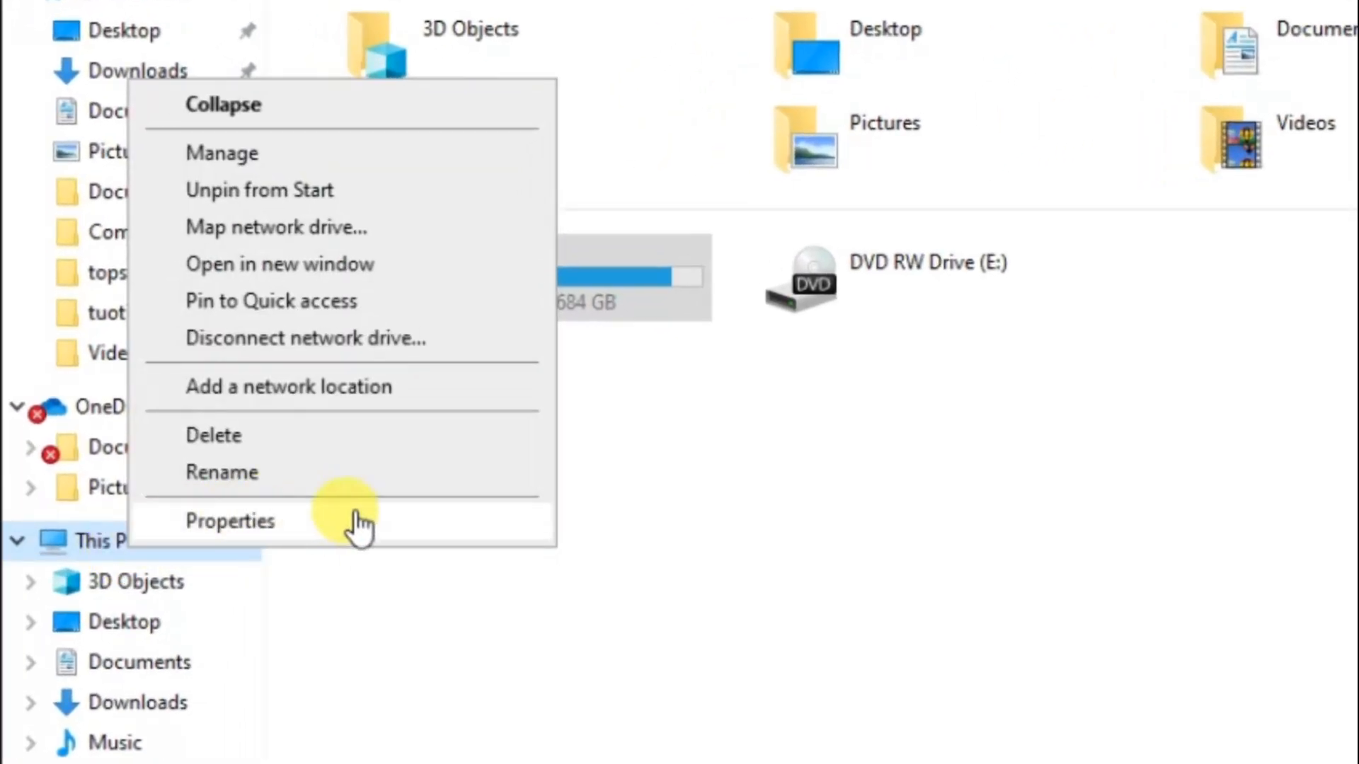
click(316, 532)
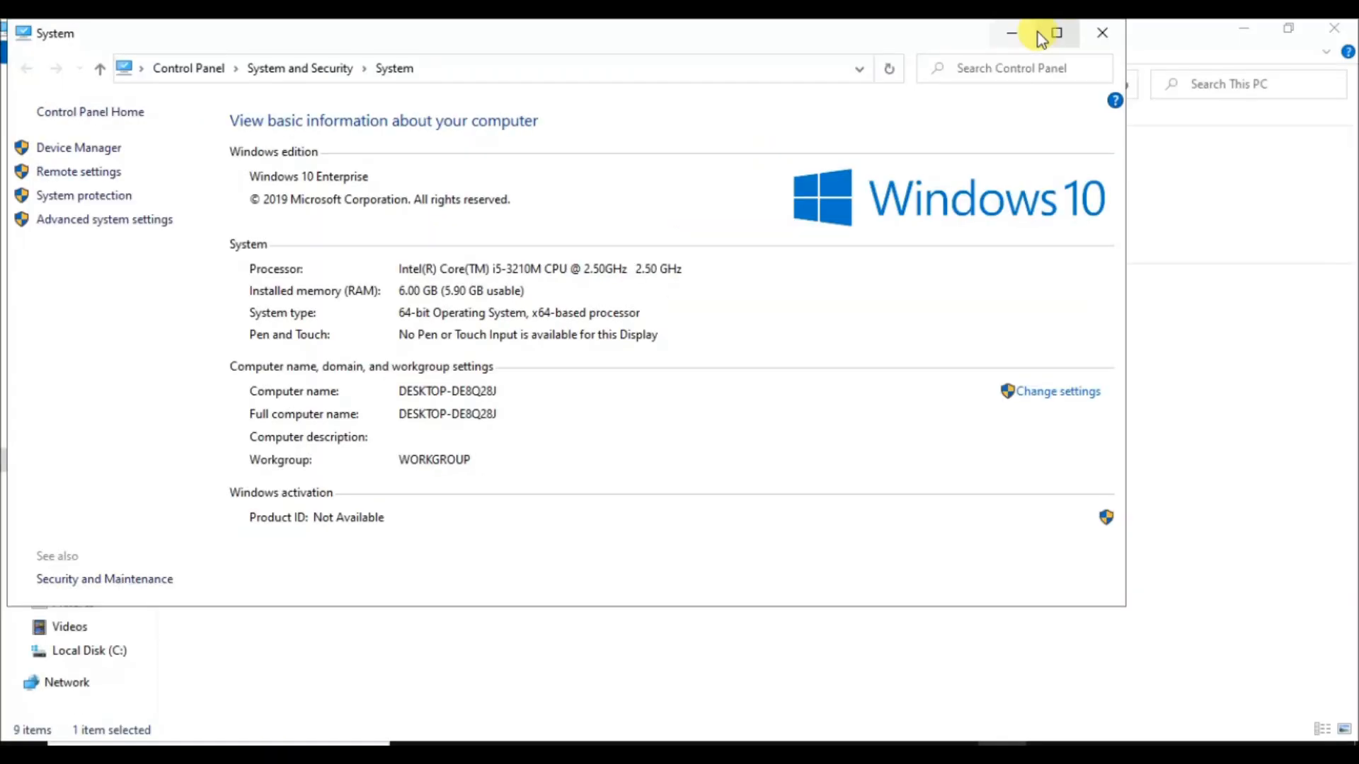
click(1054, 34)
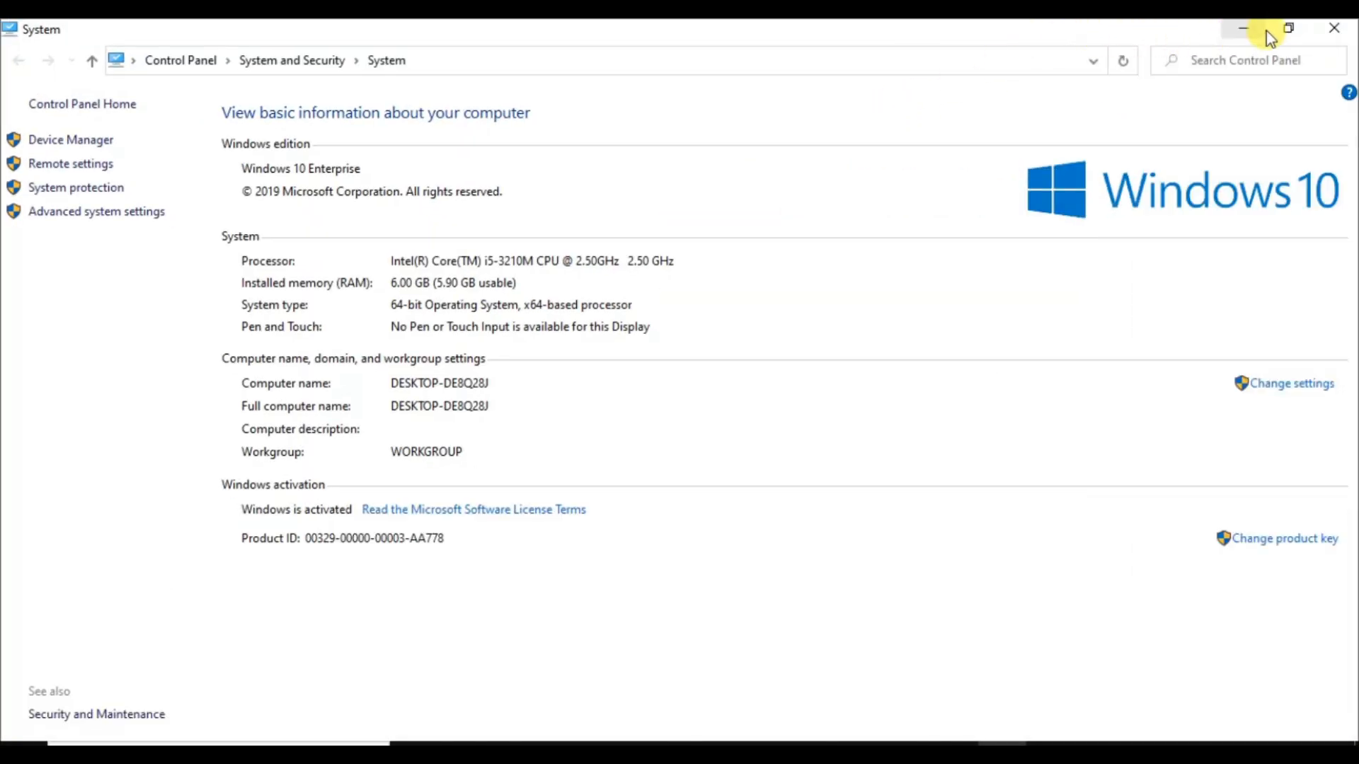
click(1299, 31)
drag(639, 37, 1046, 33)
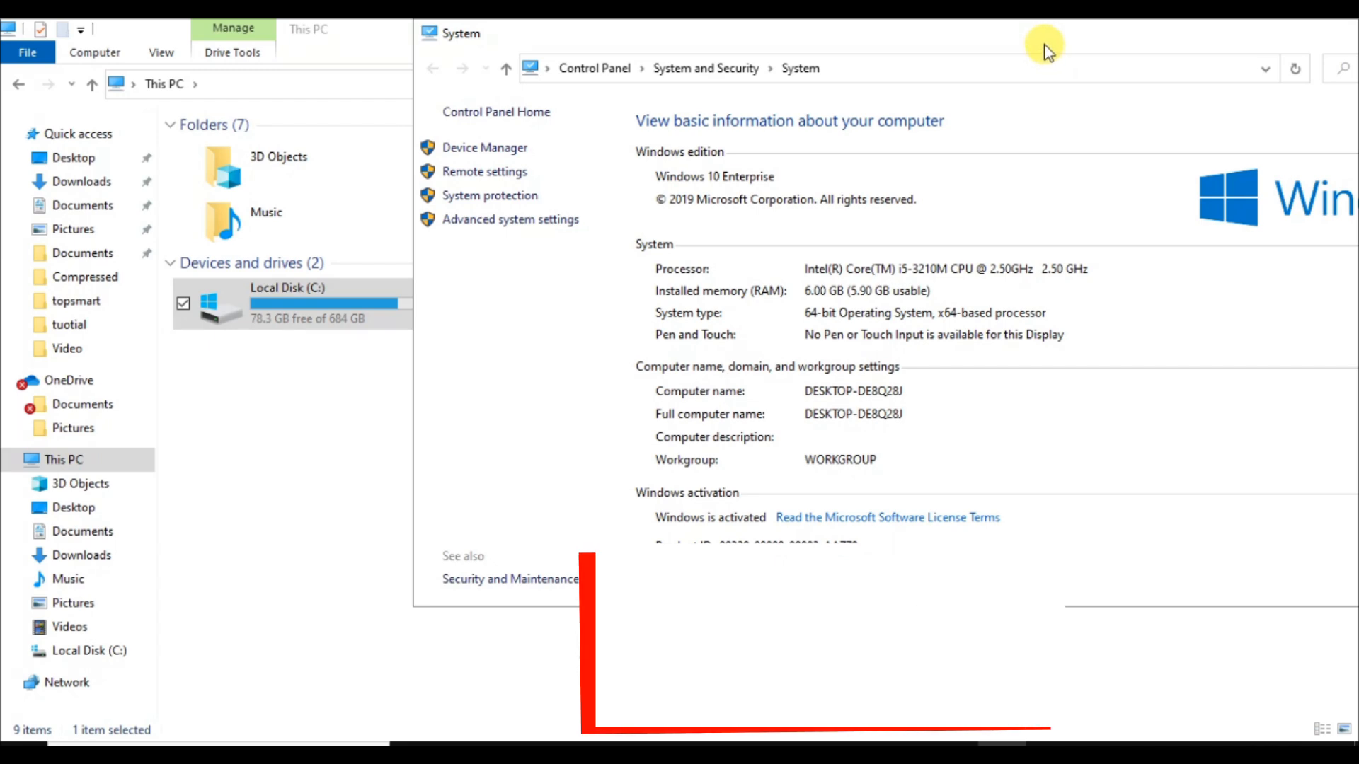
click(489, 149)
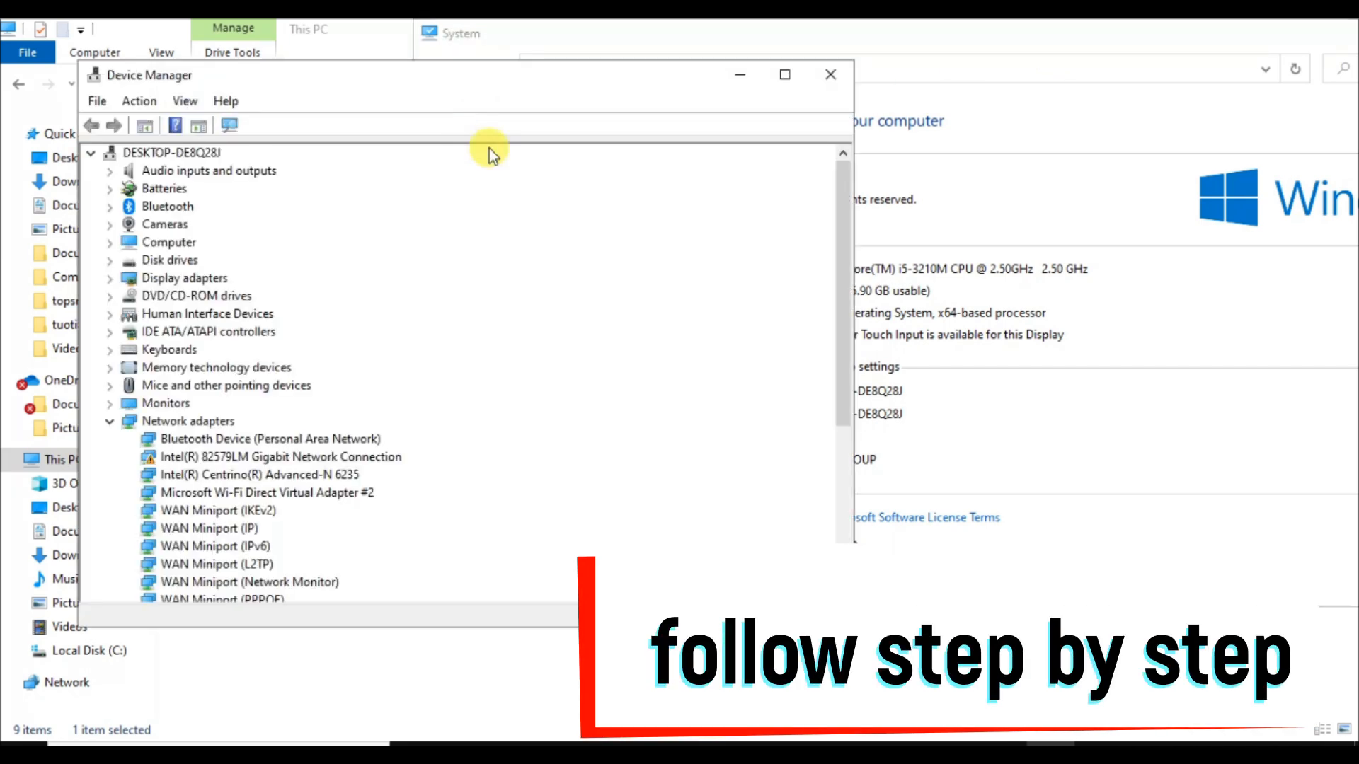
Step: Rearrange the System and Device Manager windows to uncover the drives in This PC, and make Device Manager taller
drag(964, 37, 891, 680)
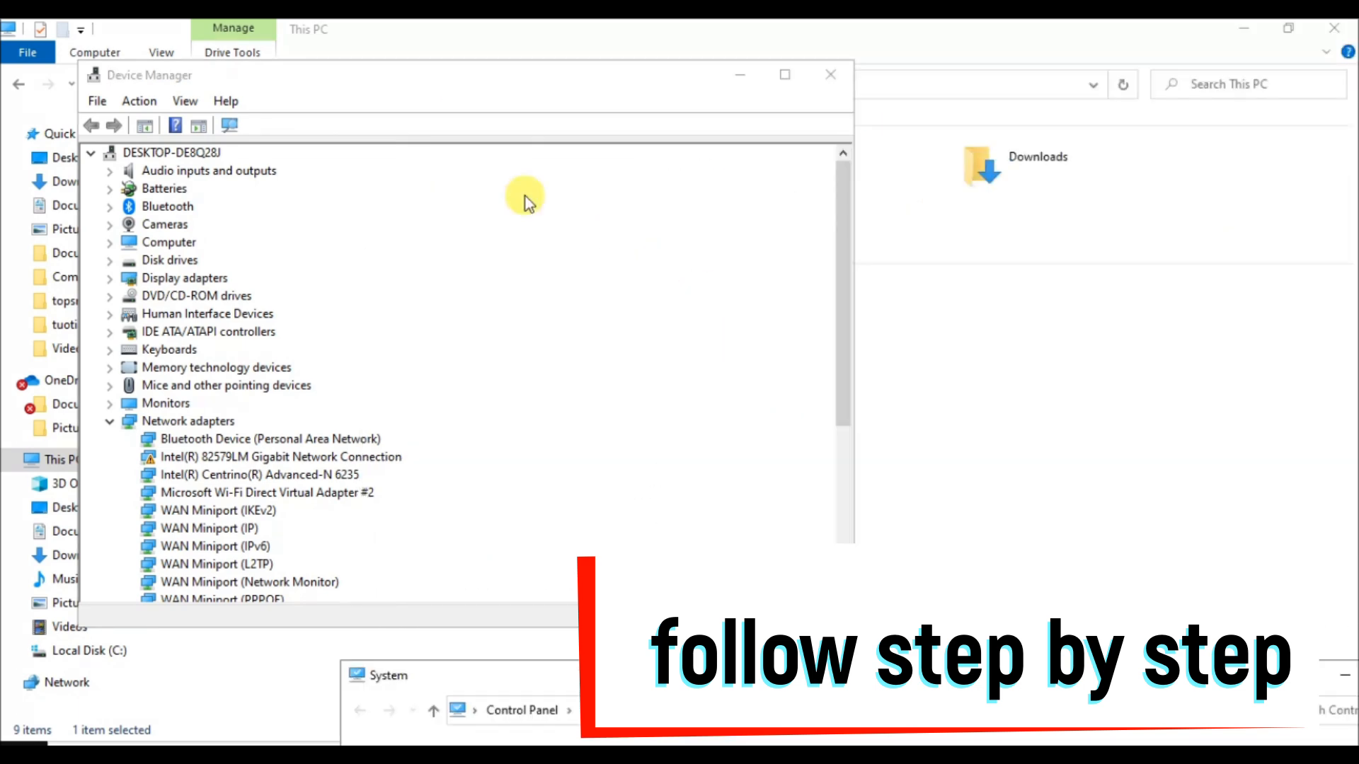
drag(460, 79, 905, 84)
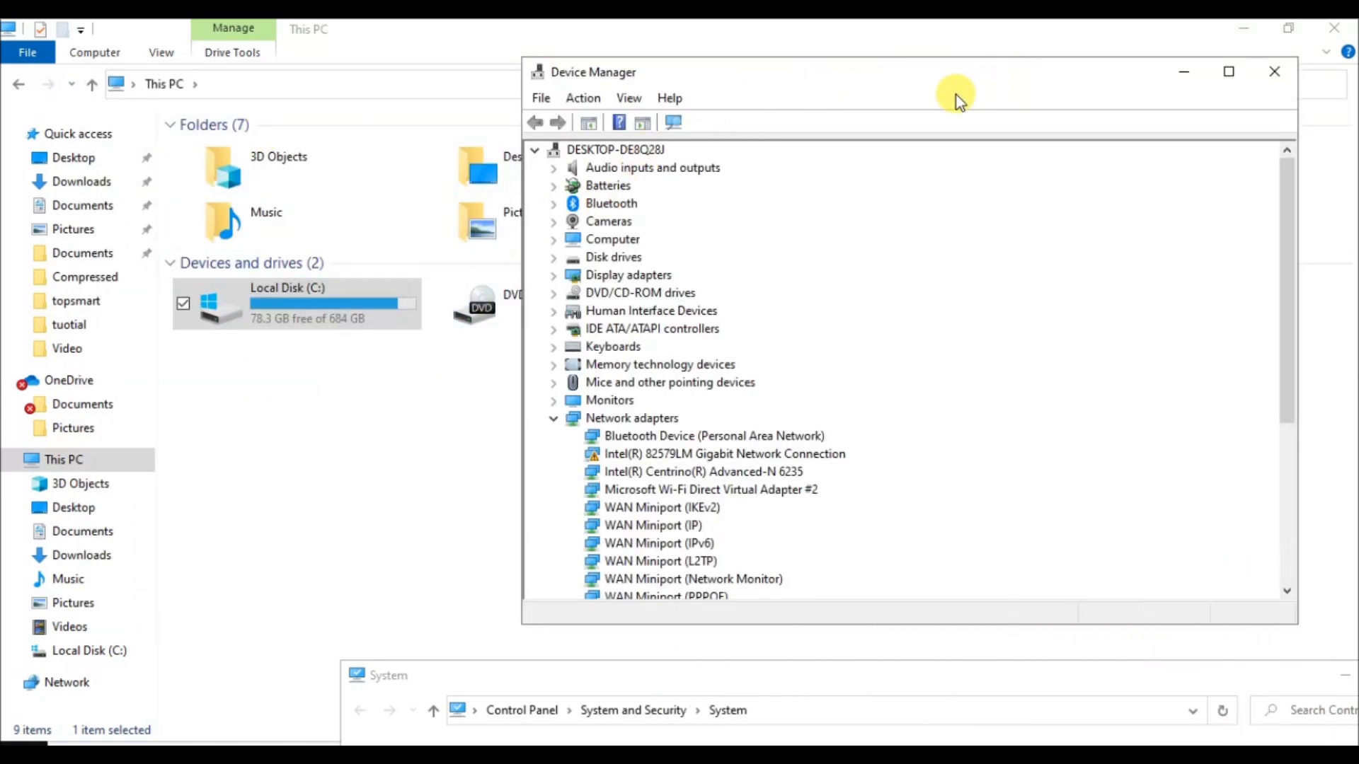
drag(1082, 70, 1057, 286)
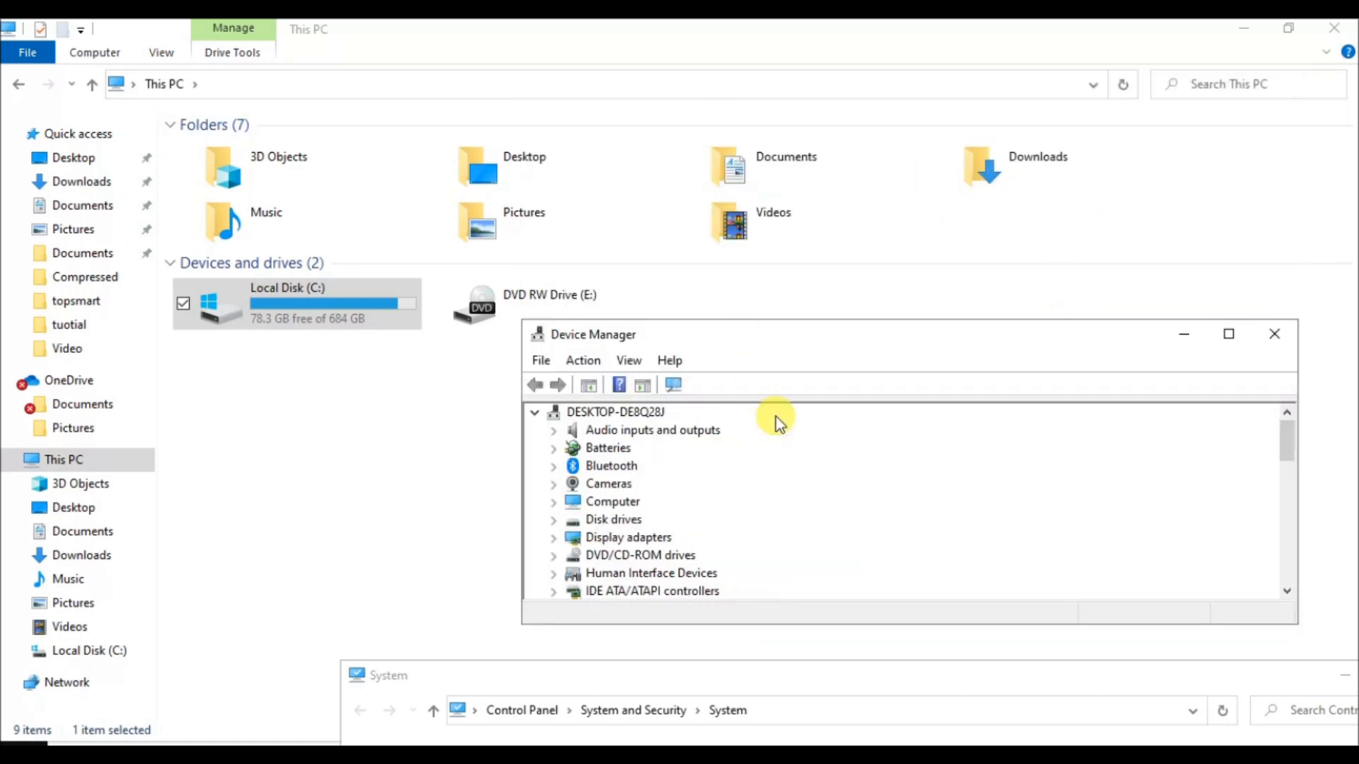
click(825, 487)
drag(865, 342, 542, 461)
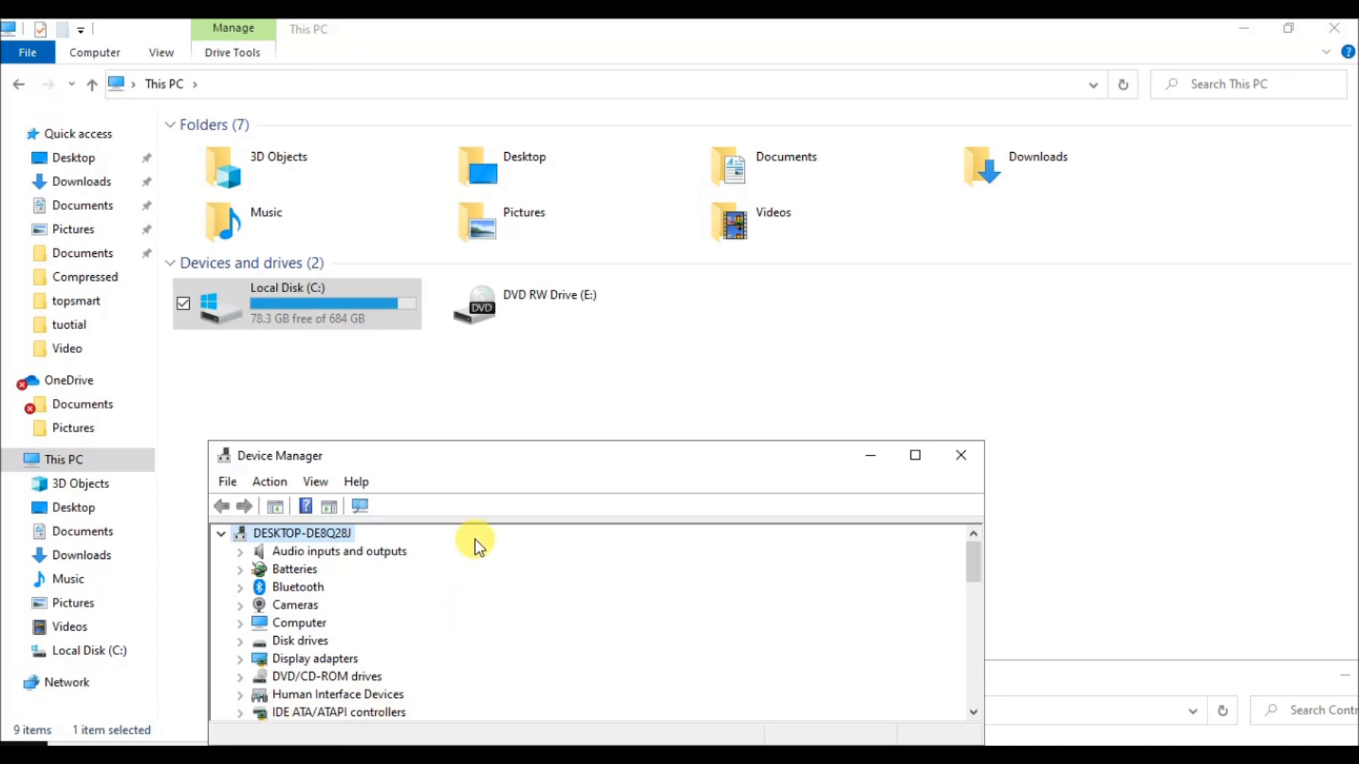
drag(485, 462, 870, 145)
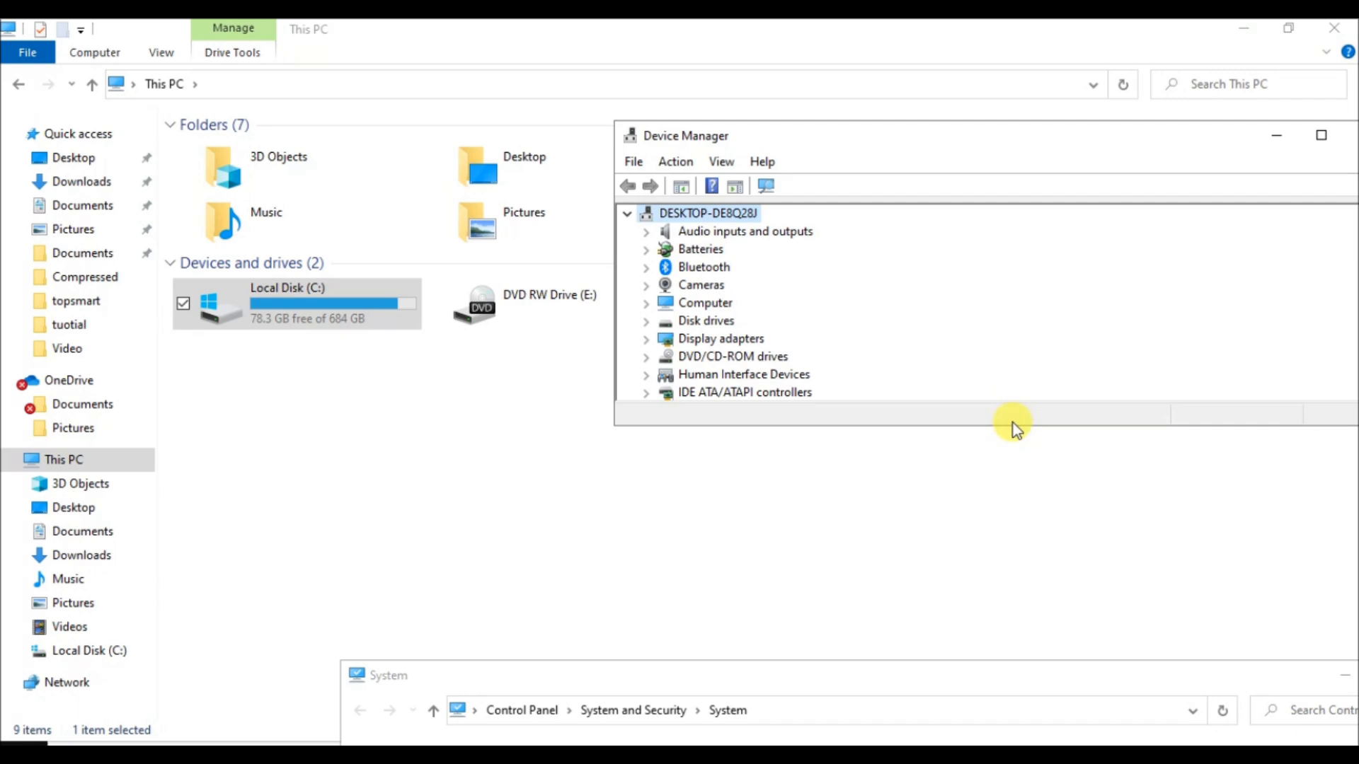
drag(1014, 424, 1022, 663)
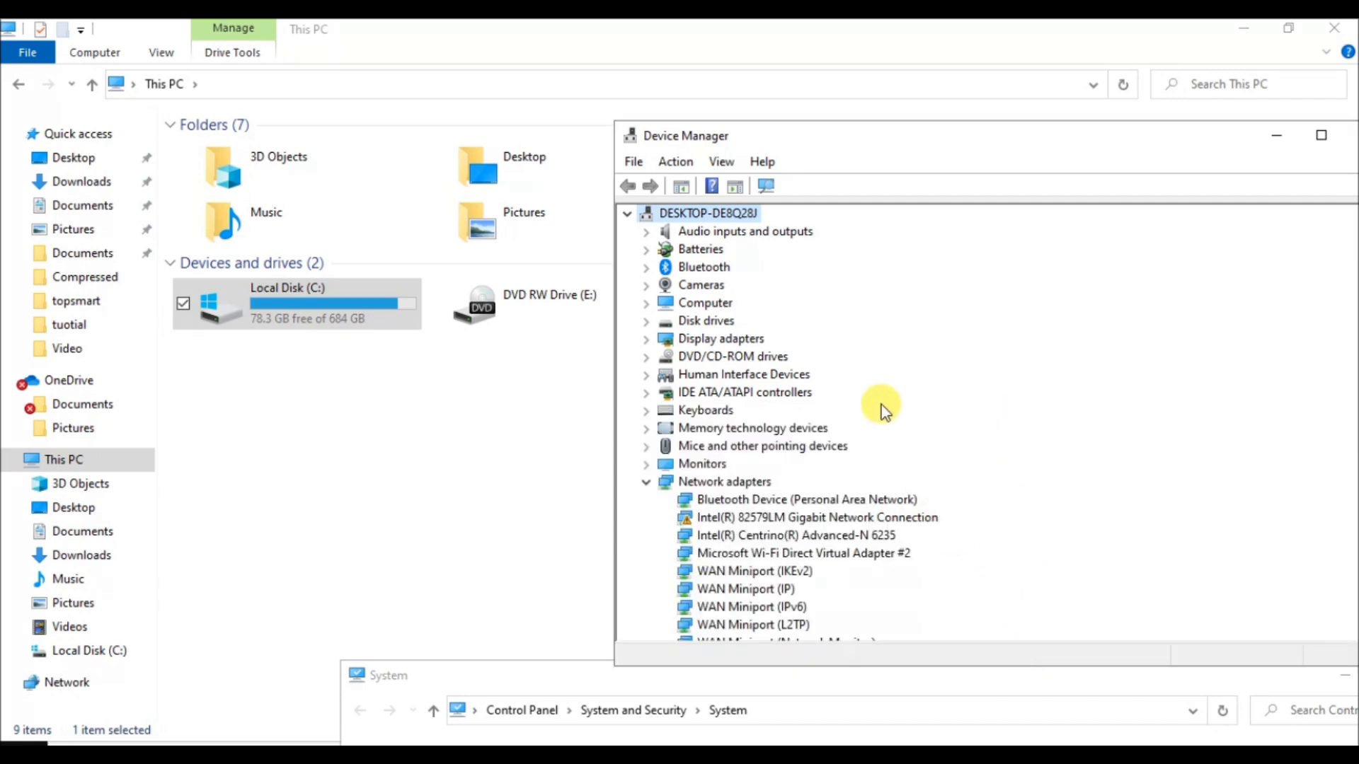
Step: Expand Portable Devices and examine the device status and driver information of SM-A107F
scroll(879, 356, down, 5)
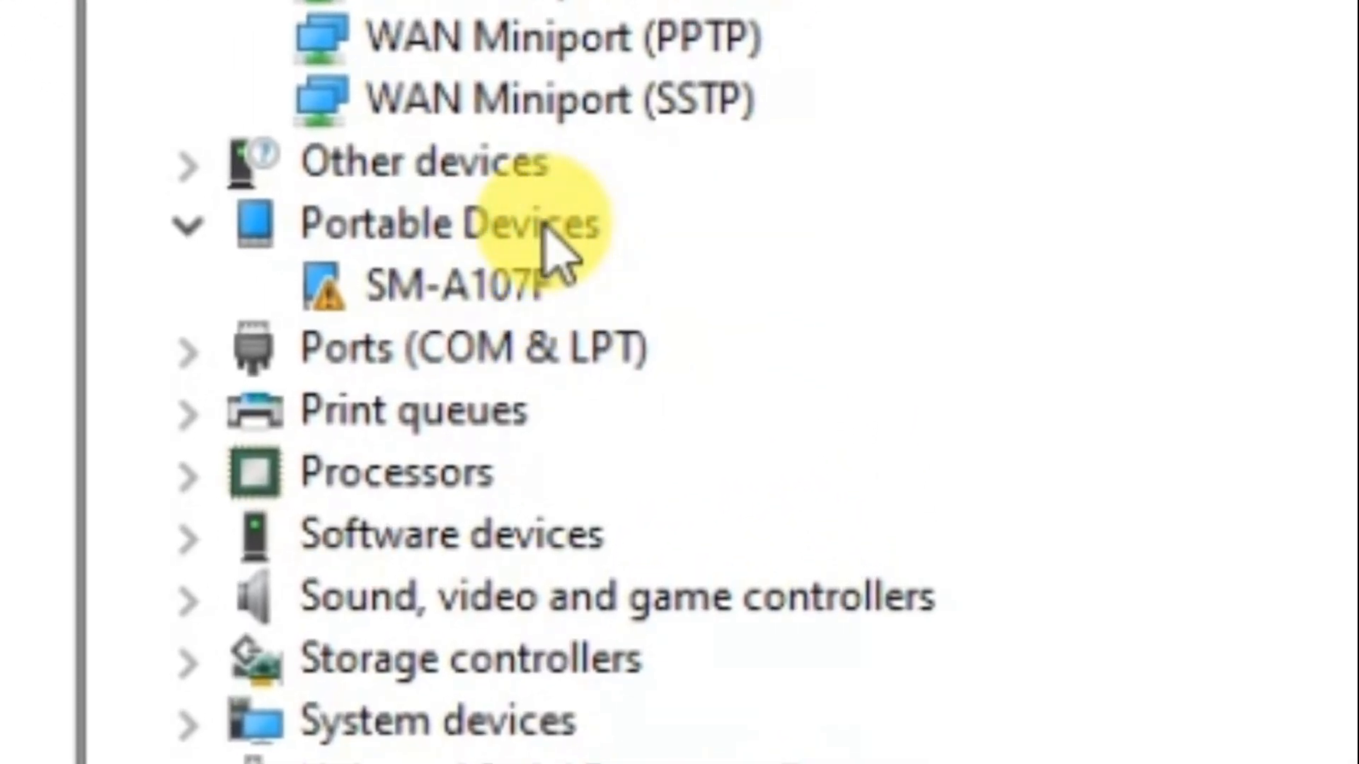
click(185, 225)
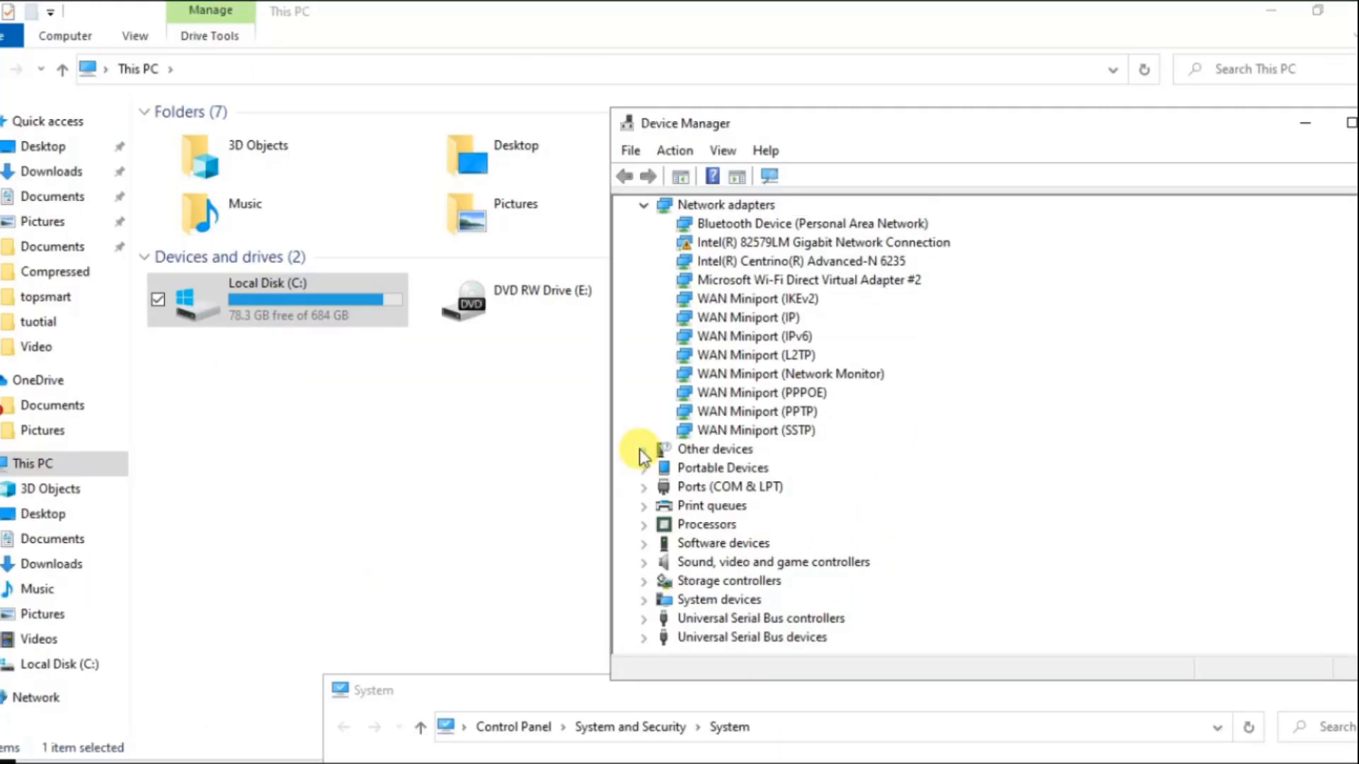
click(644, 467)
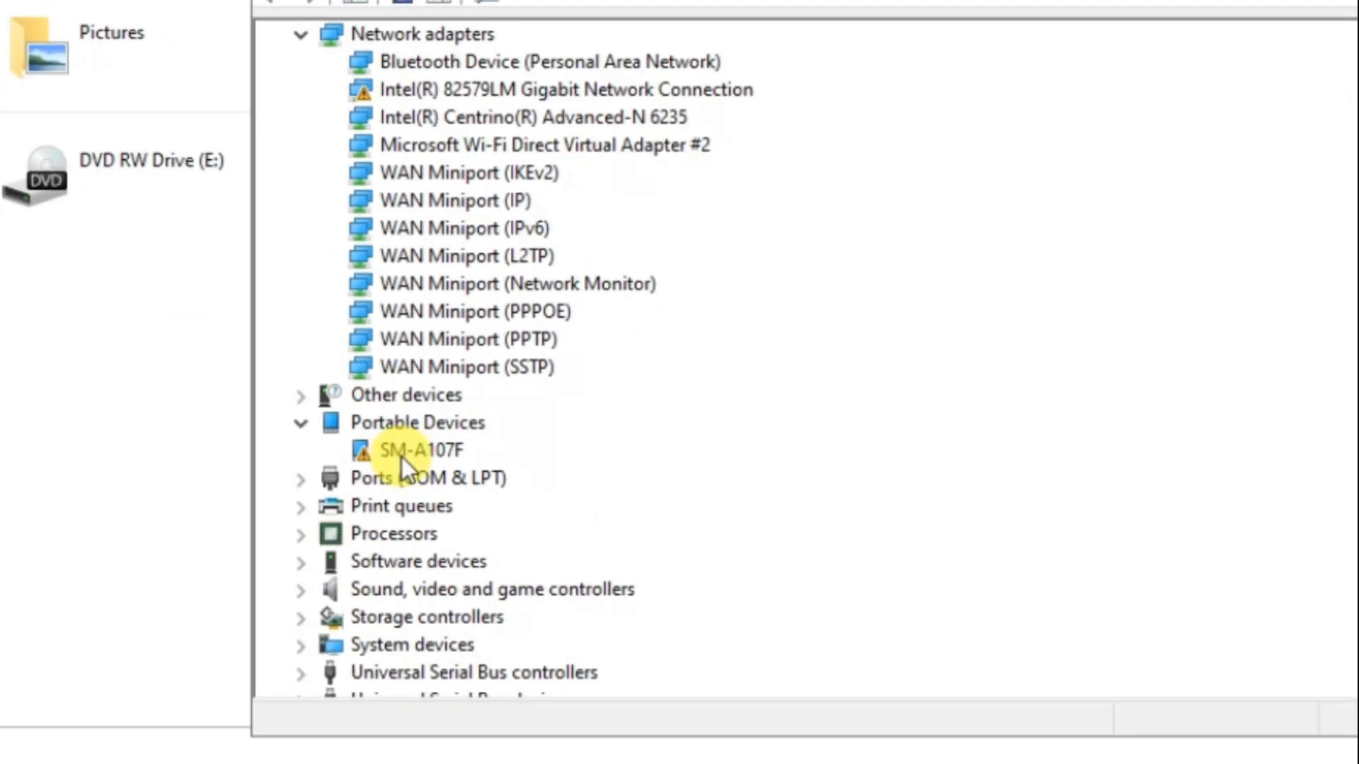
double_click(402, 457)
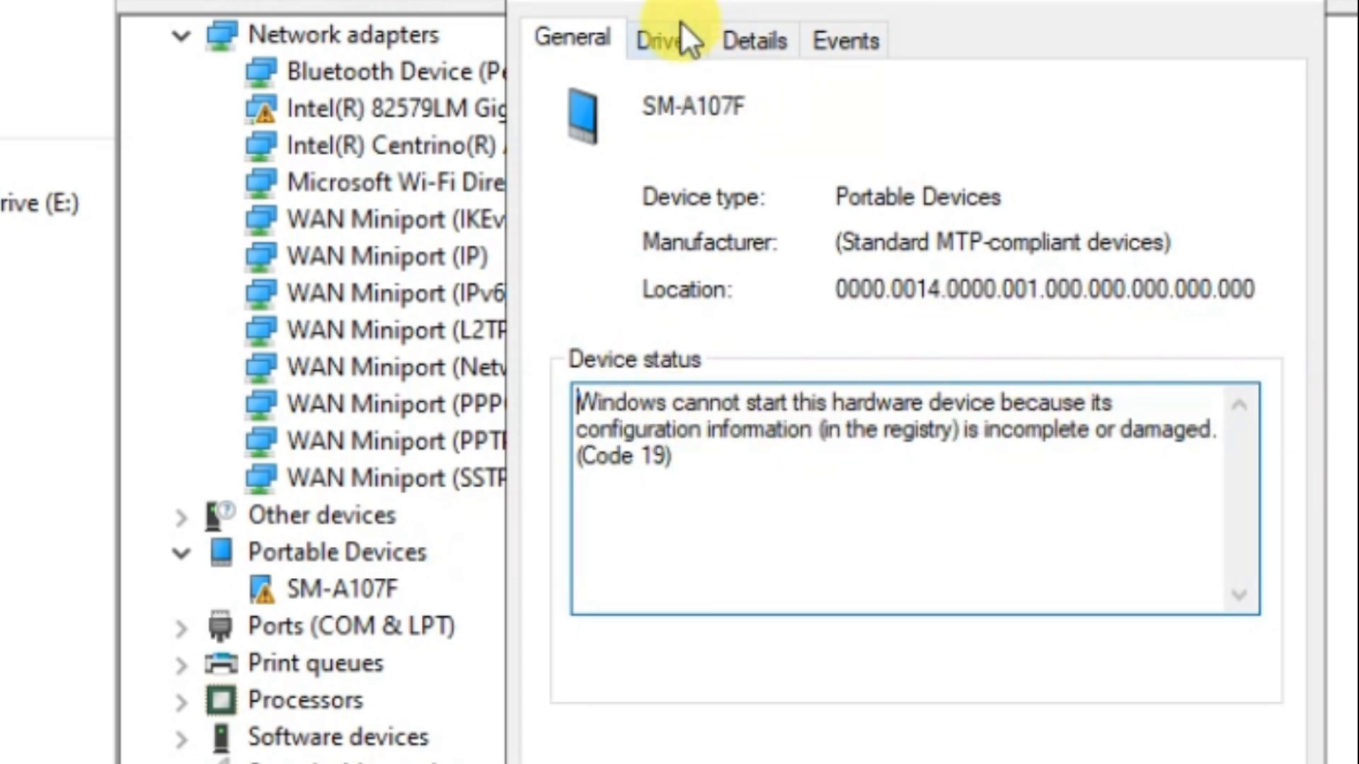
click(665, 41)
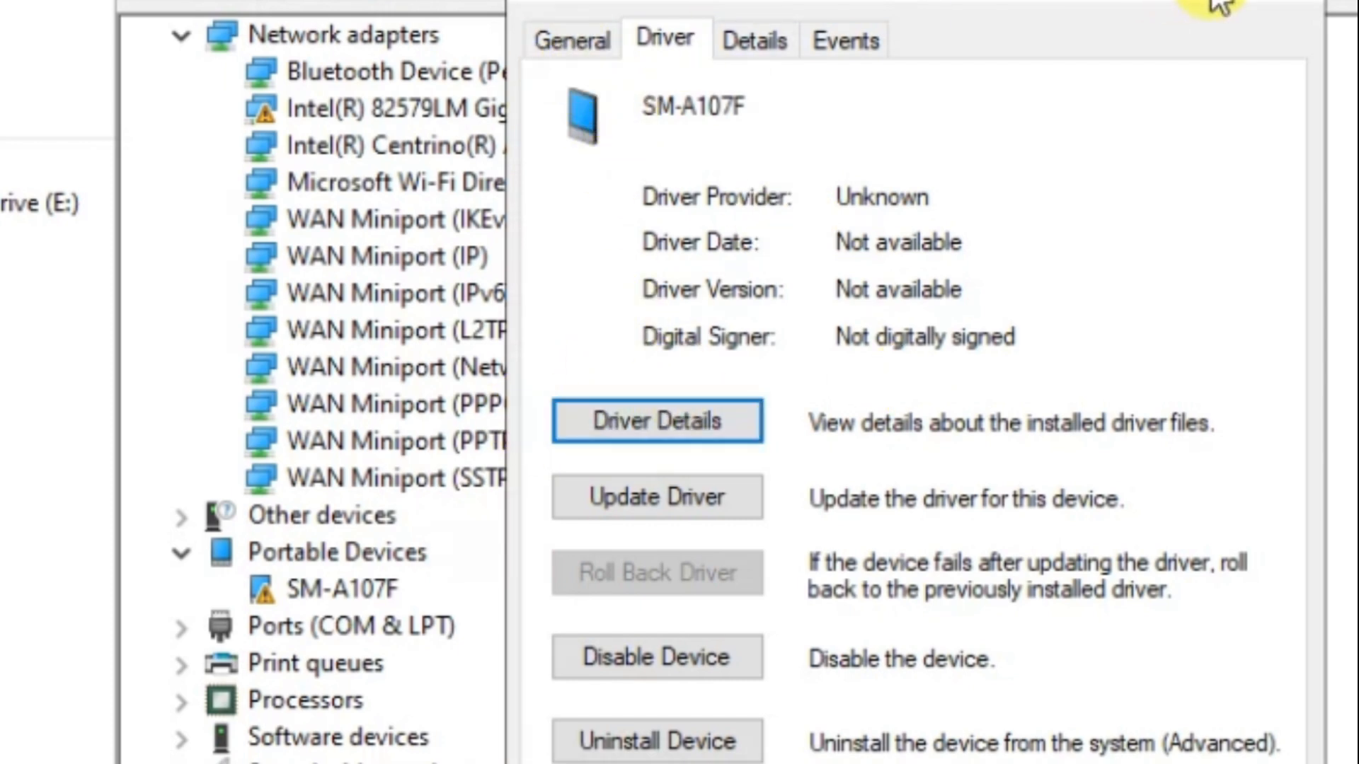
click(1315, 4)
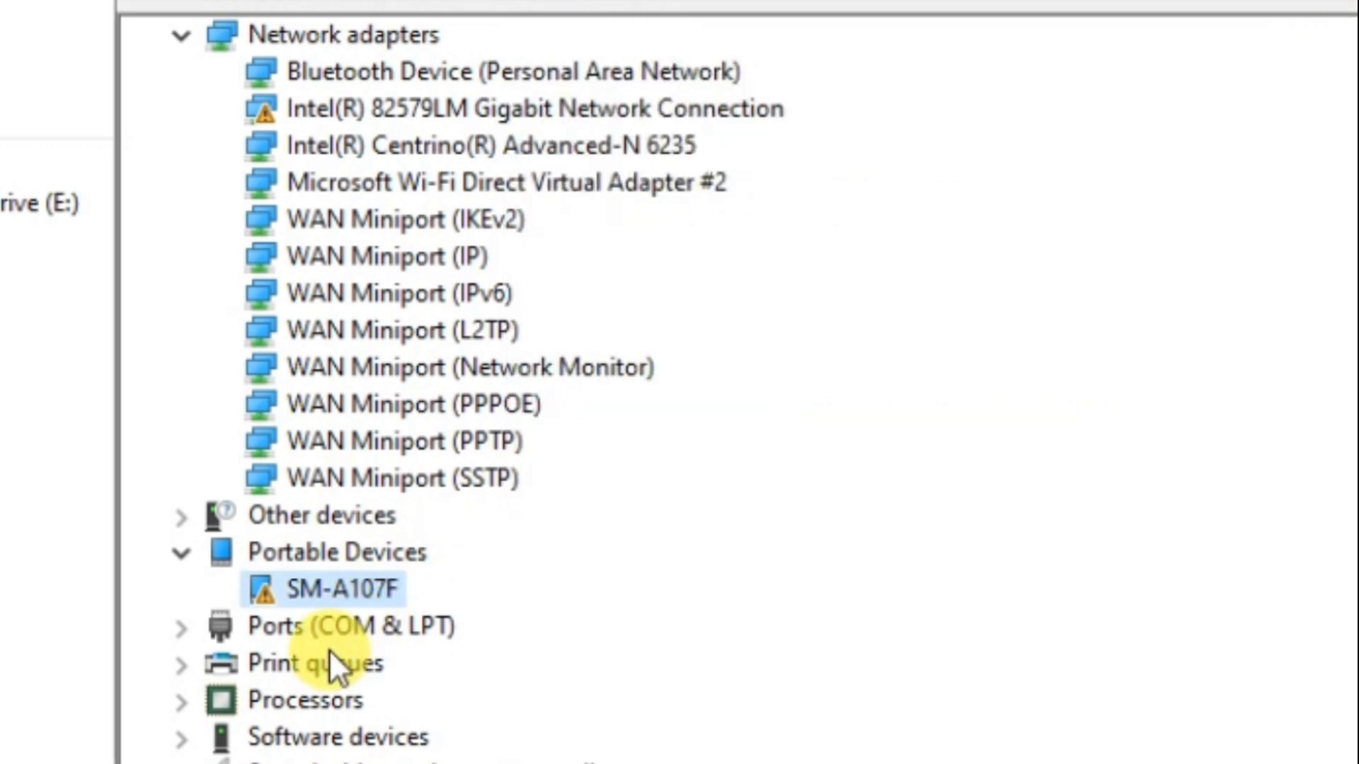
Step: Try to update the SM-A107F driver manually with the MTP Device model from the computer's list of available drivers
right_click(327, 588)
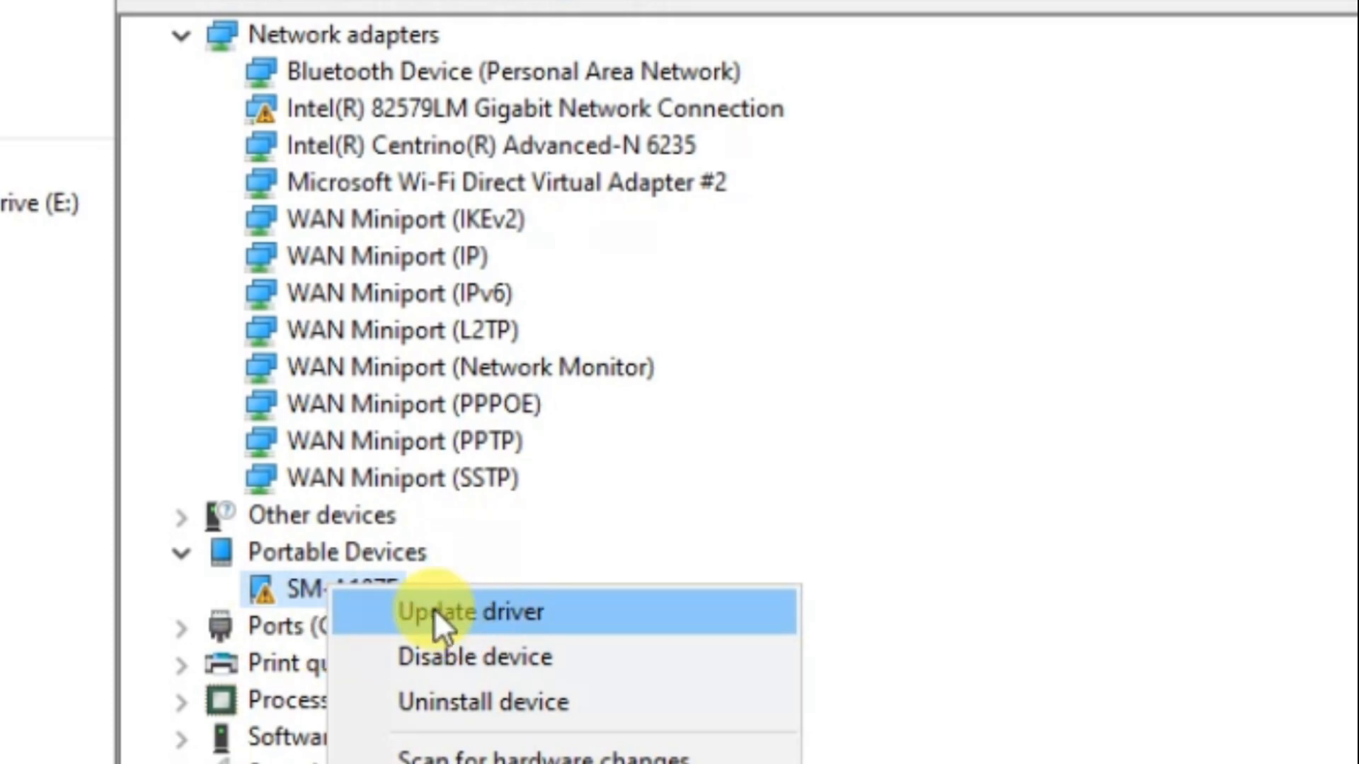
click(457, 610)
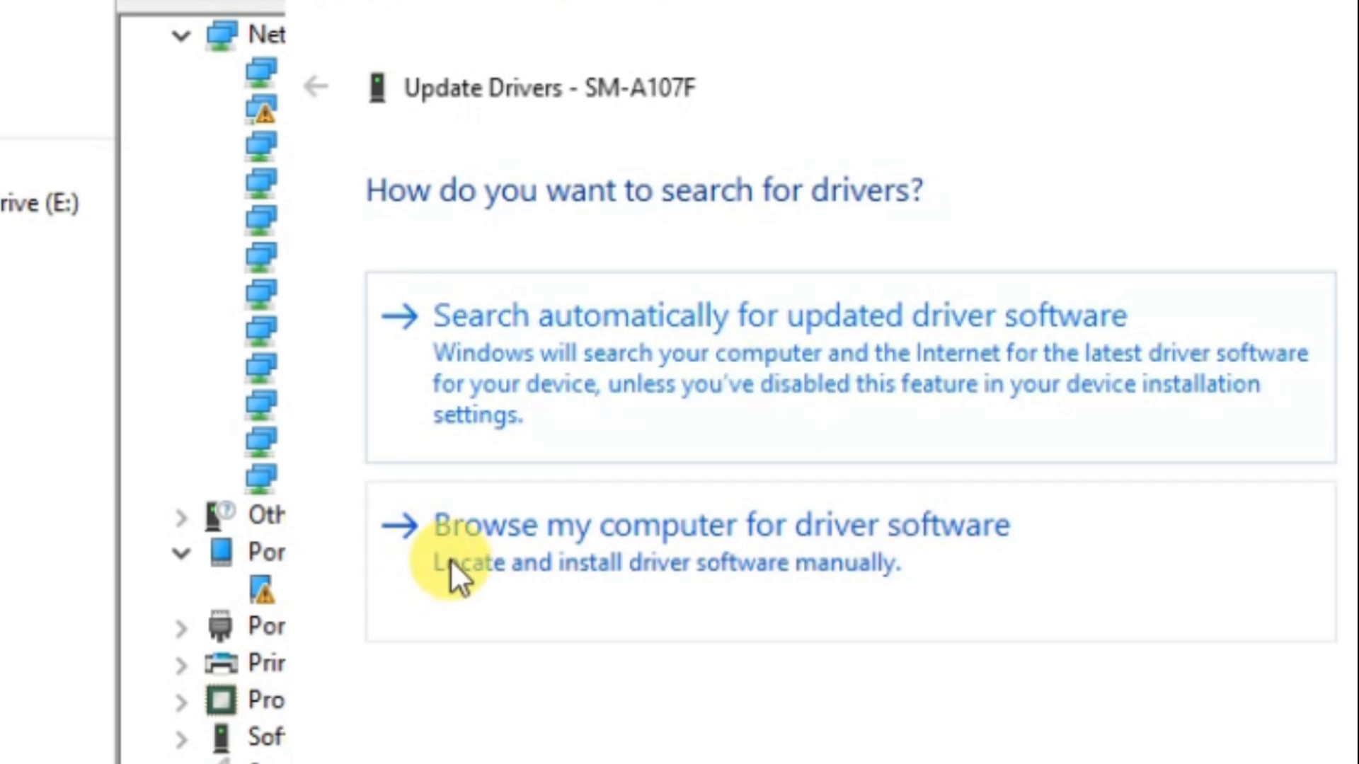
click(725, 567)
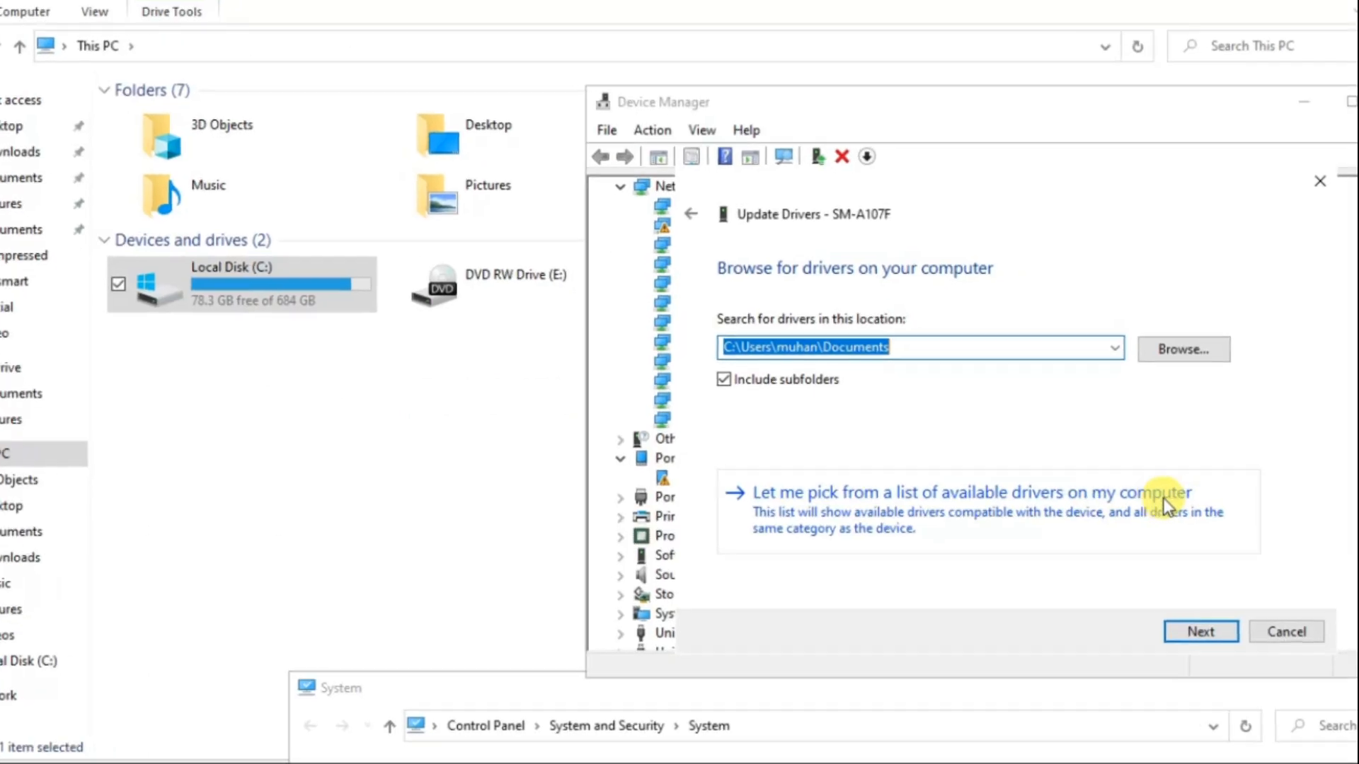
click(908, 513)
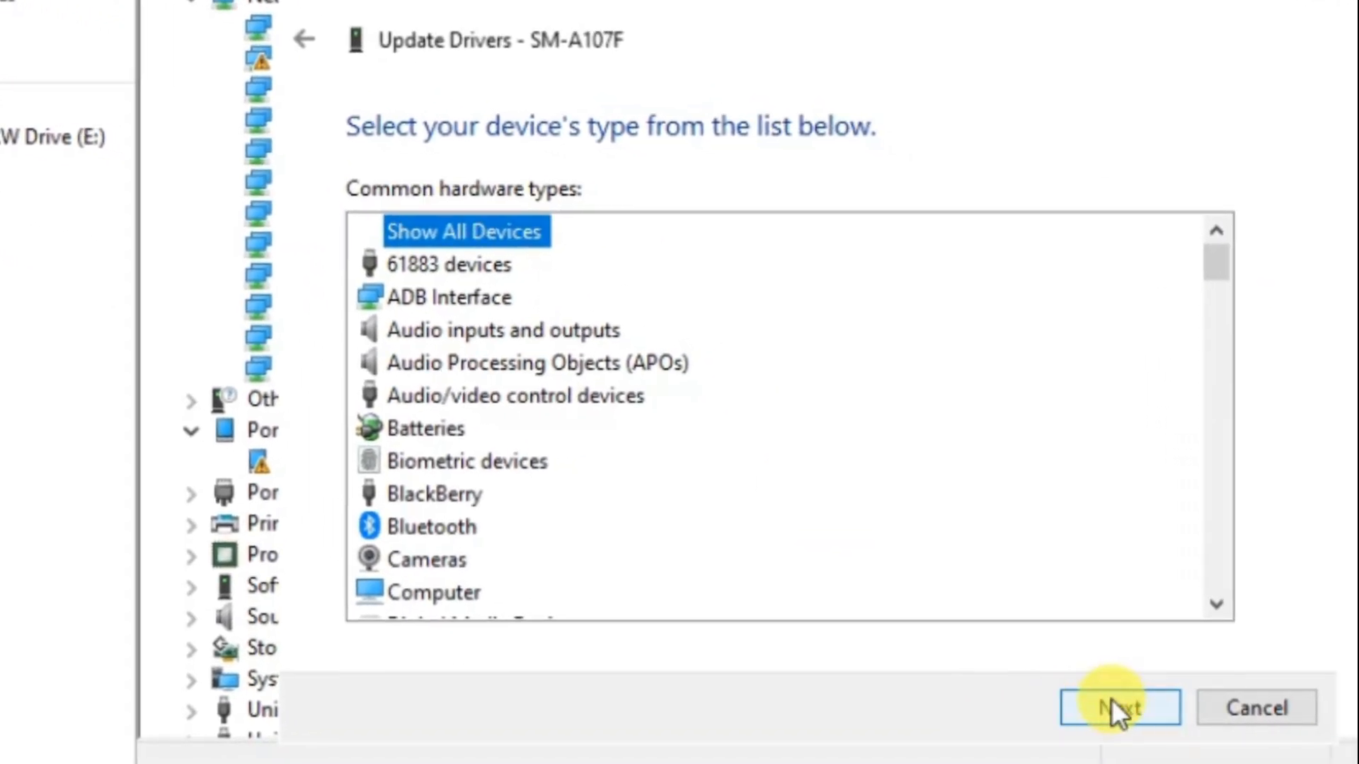
click(1111, 701)
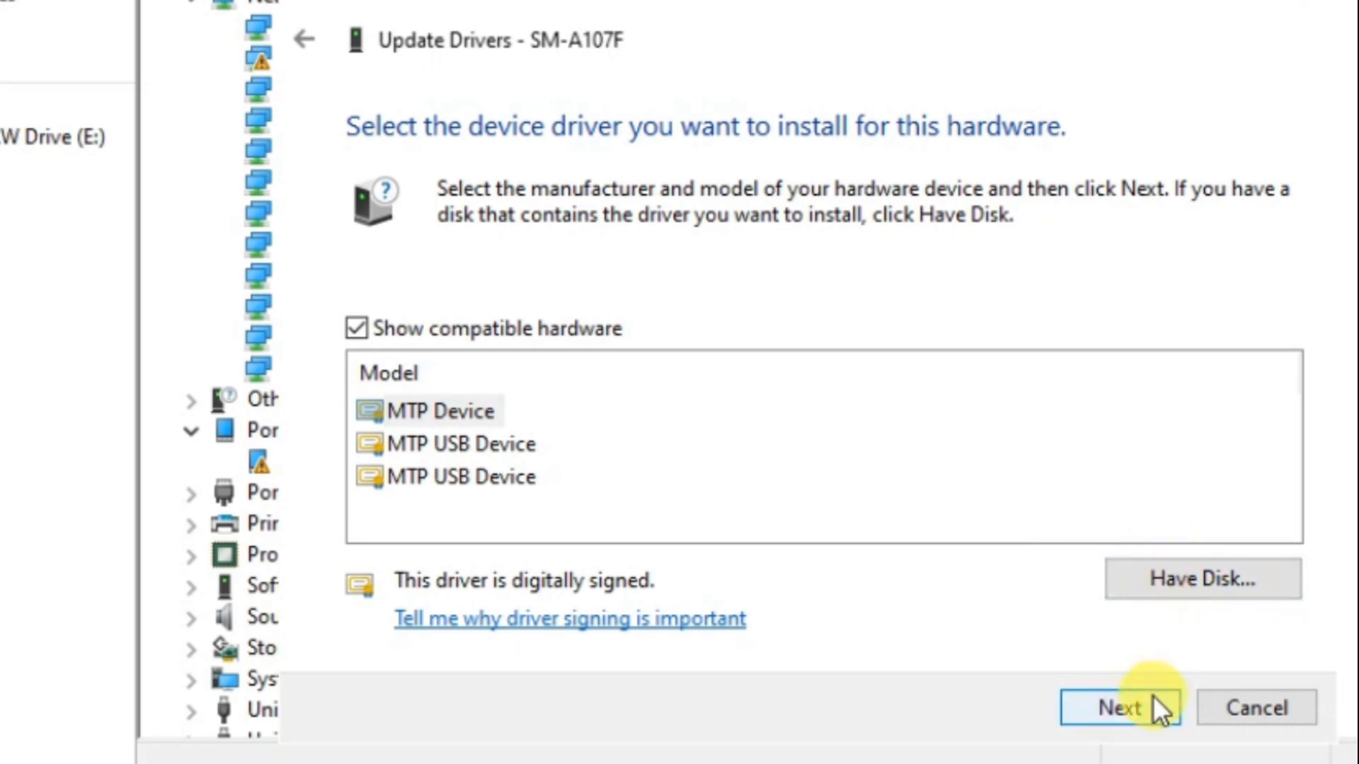
click(410, 413)
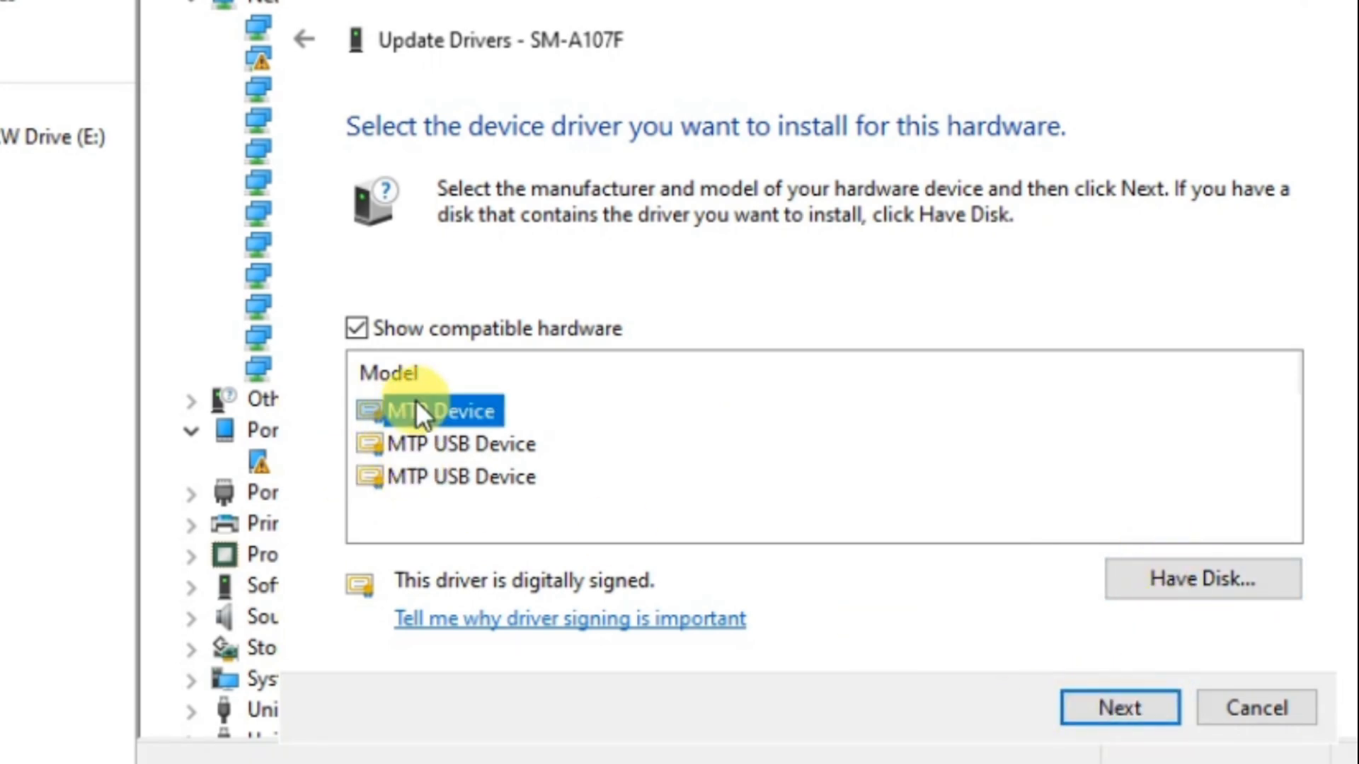
click(1090, 705)
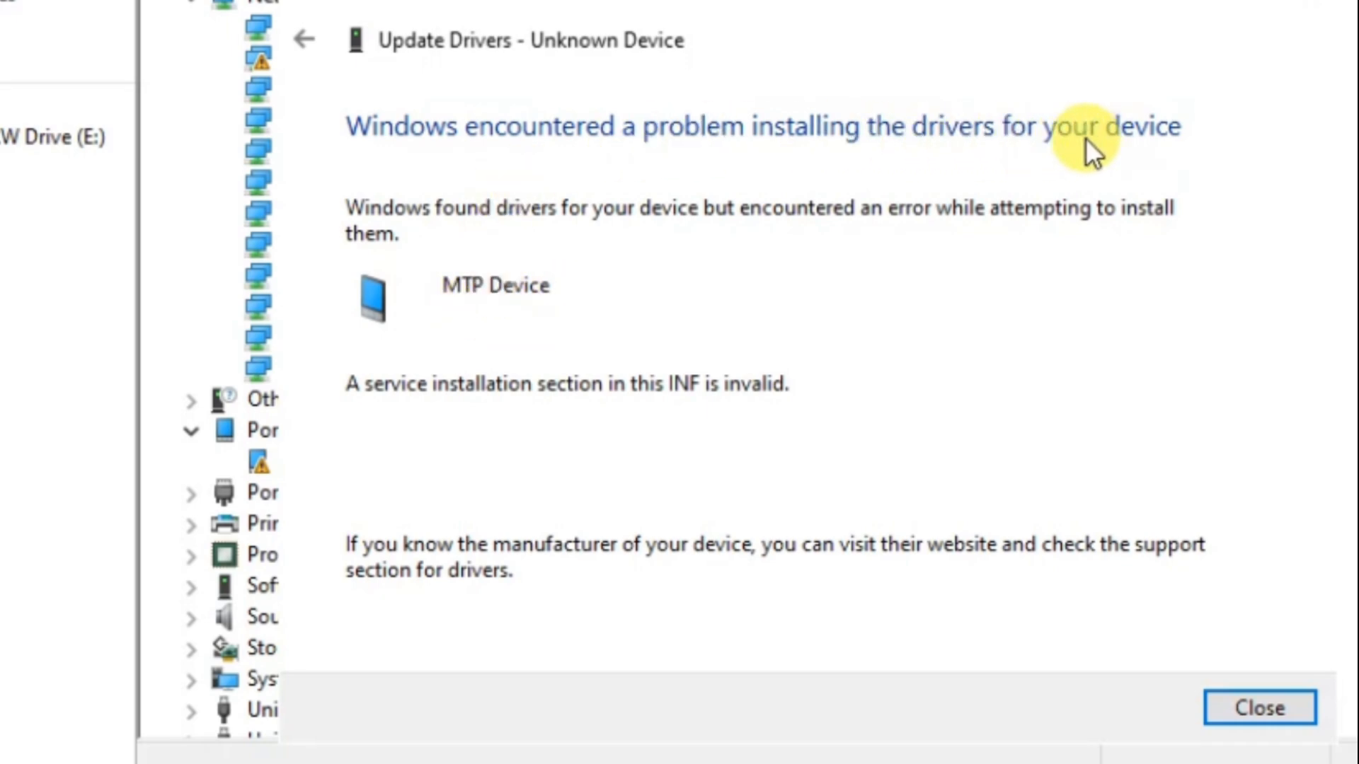
click(1230, 699)
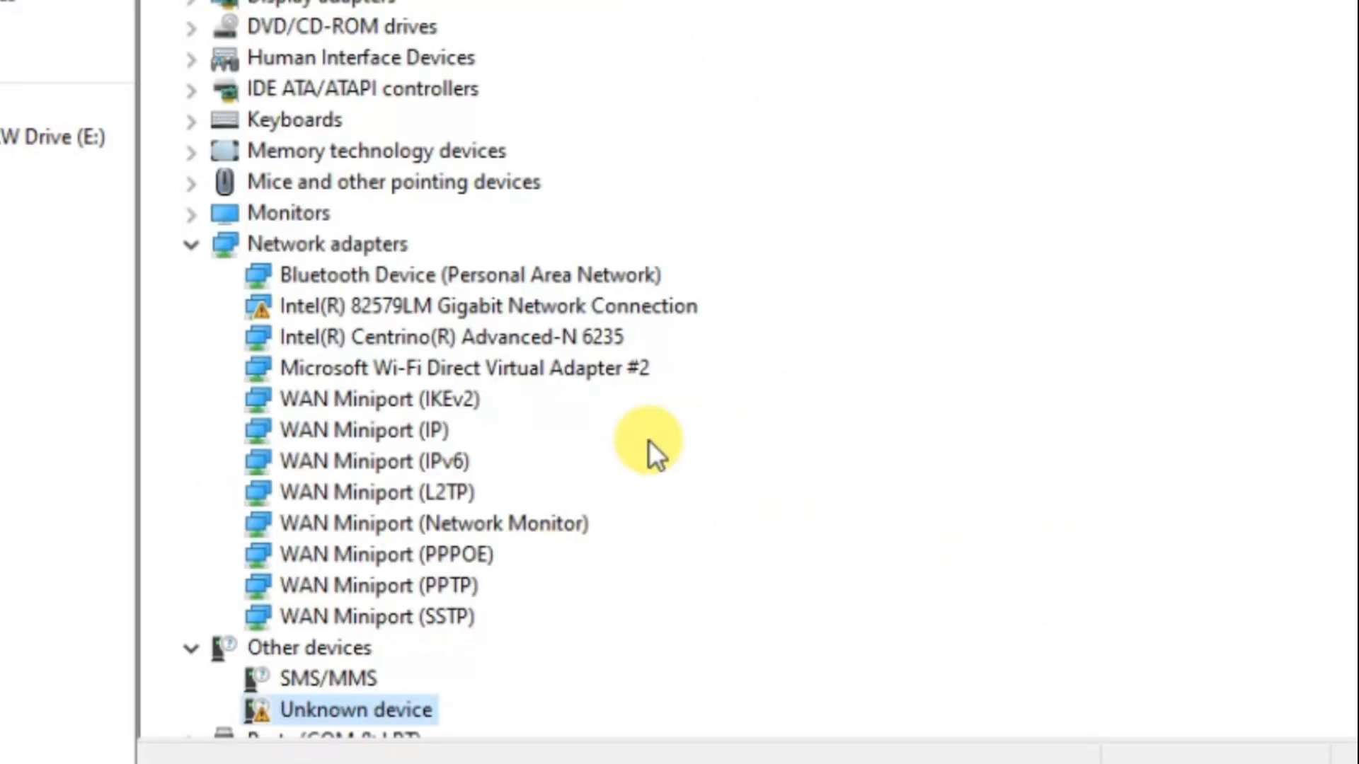
Step: Update the Unknown device manually with the first MTP USB Device driver from the computer's driver list, and select Galaxy A10s in This PC
scroll(648, 443, down, 1)
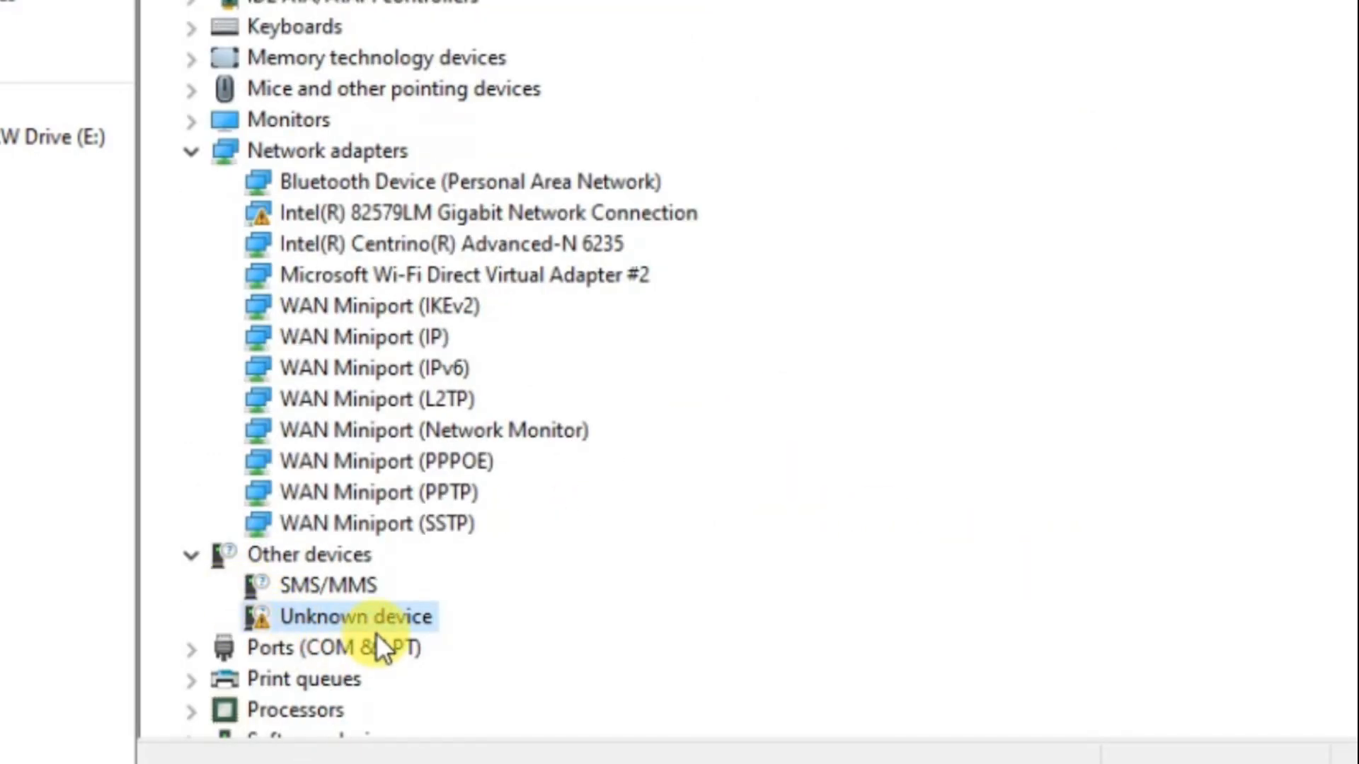
scroll(376, 634, up, 1)
scroll(381, 560, down, 1)
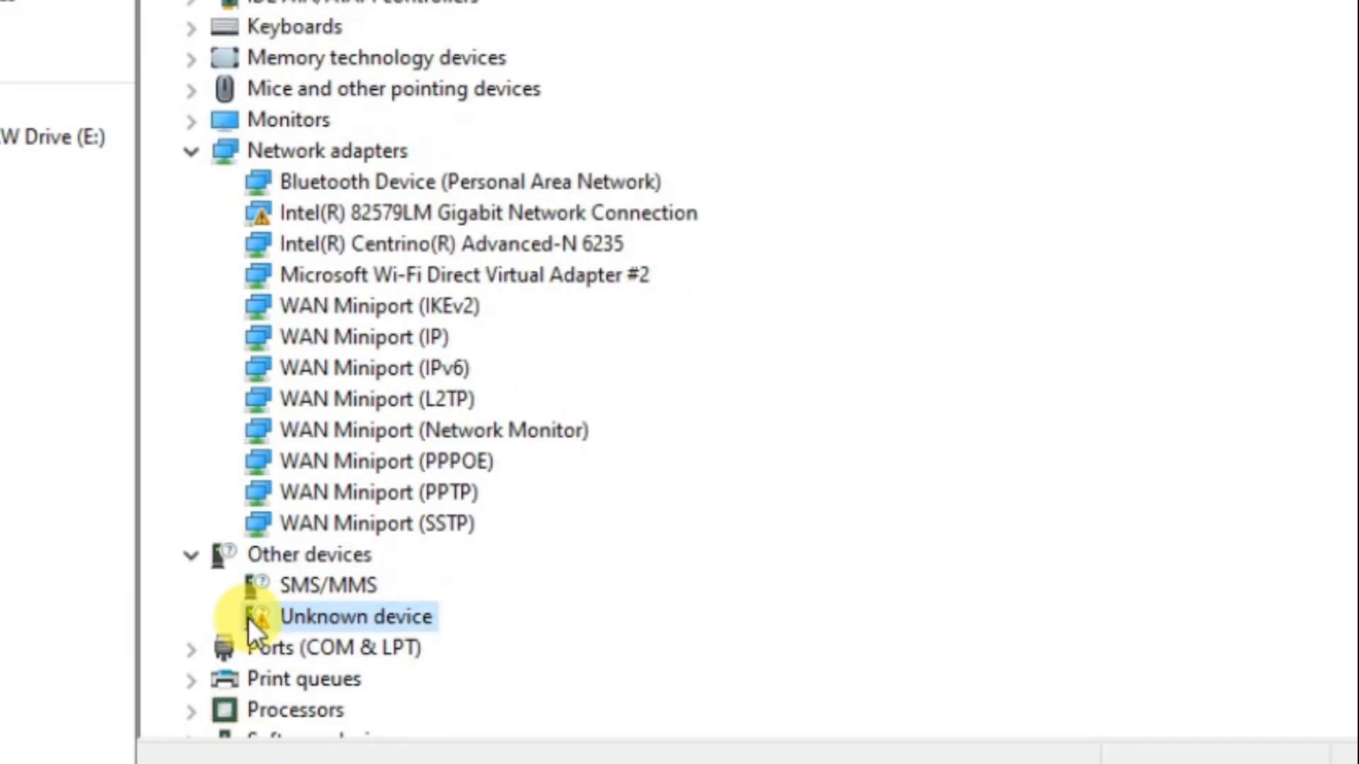
right_click(367, 606)
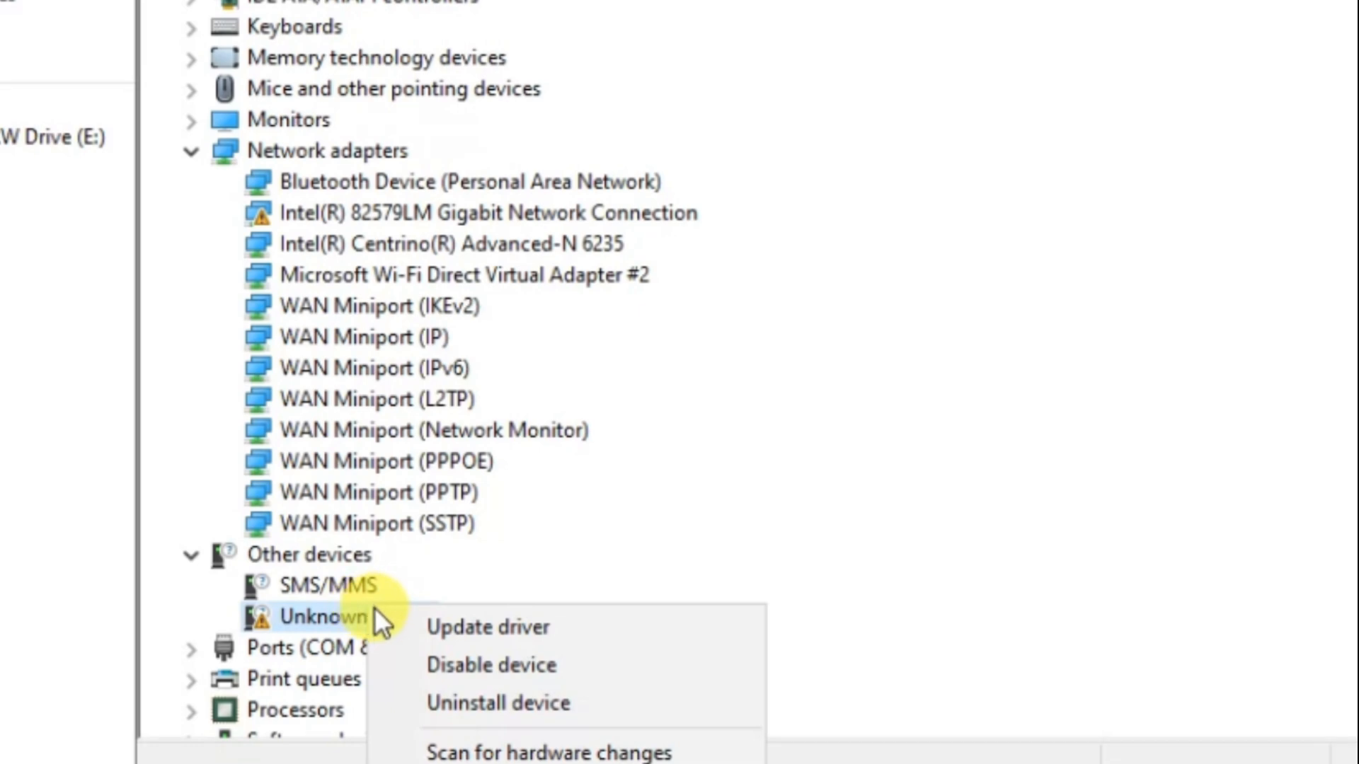
click(468, 624)
click(545, 435)
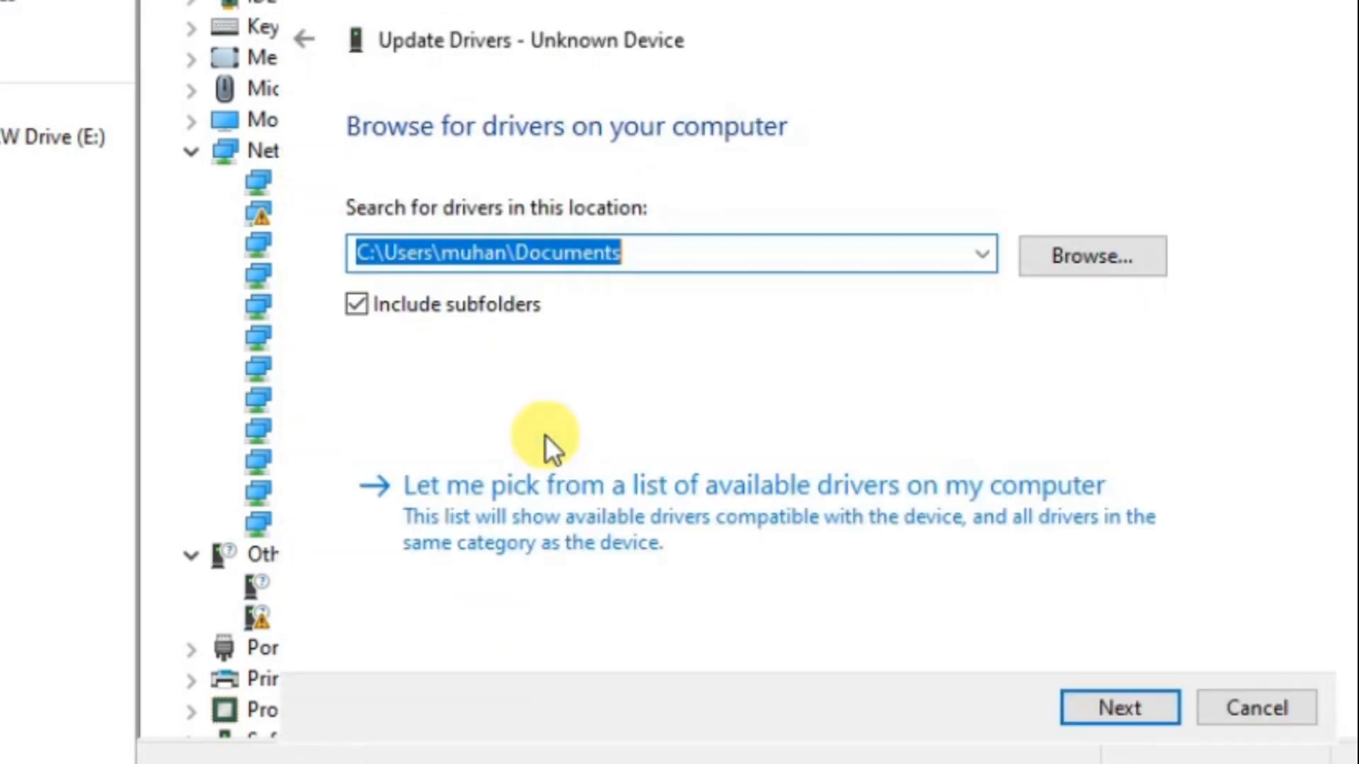
click(562, 527)
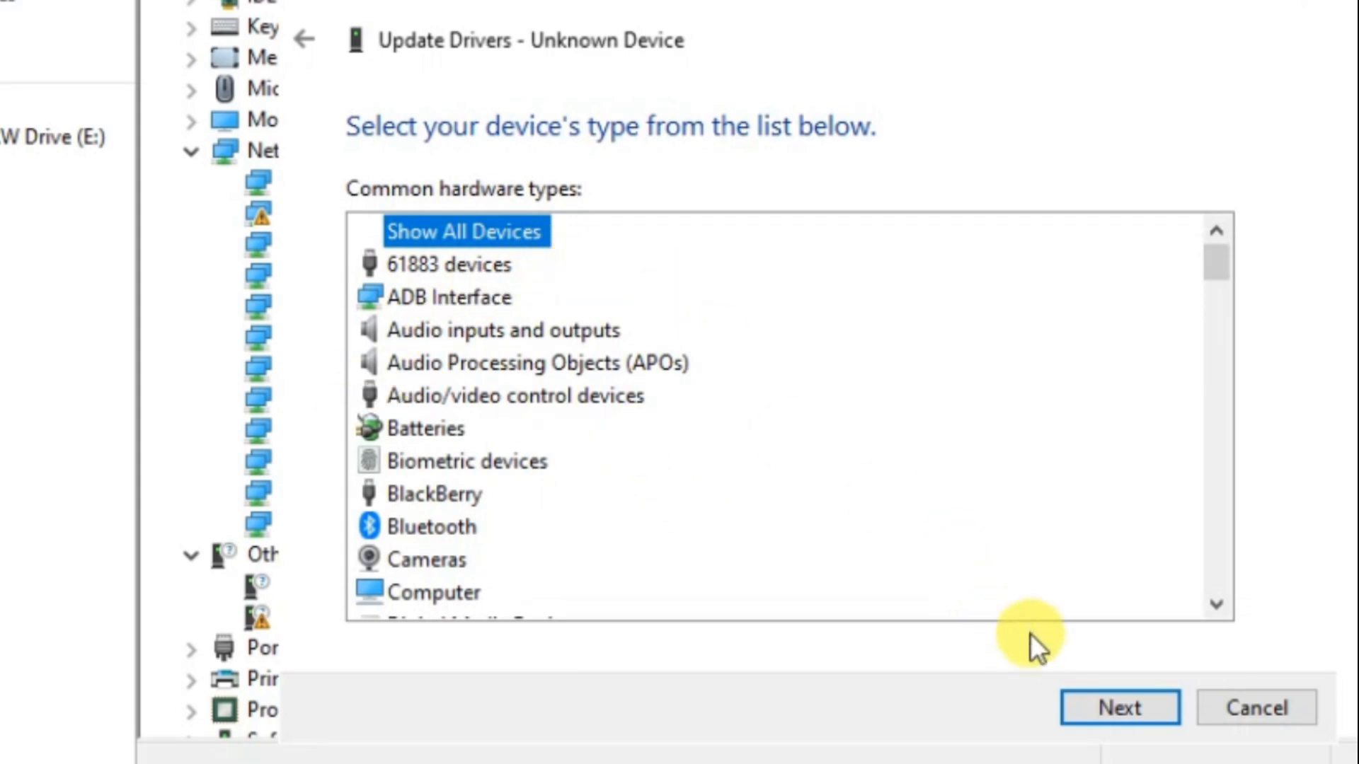
click(1089, 700)
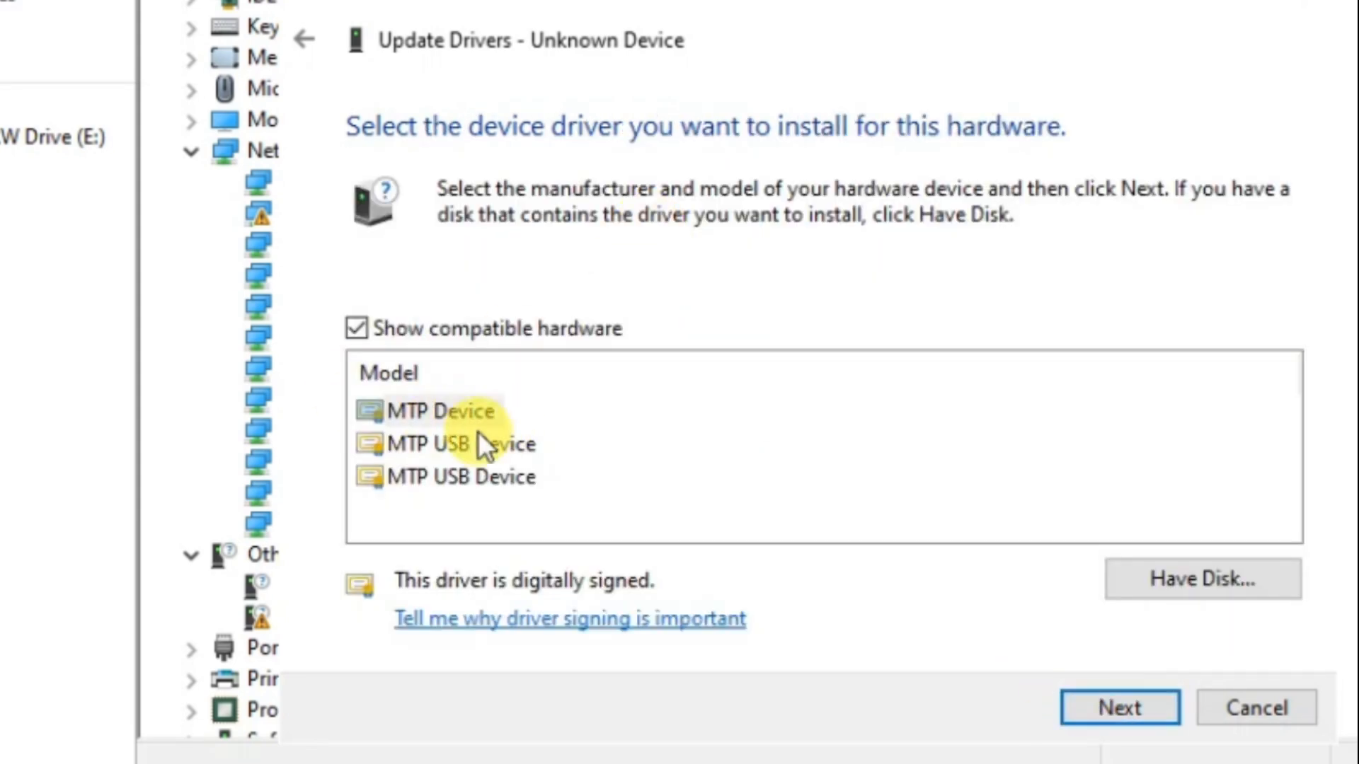
click(476, 440)
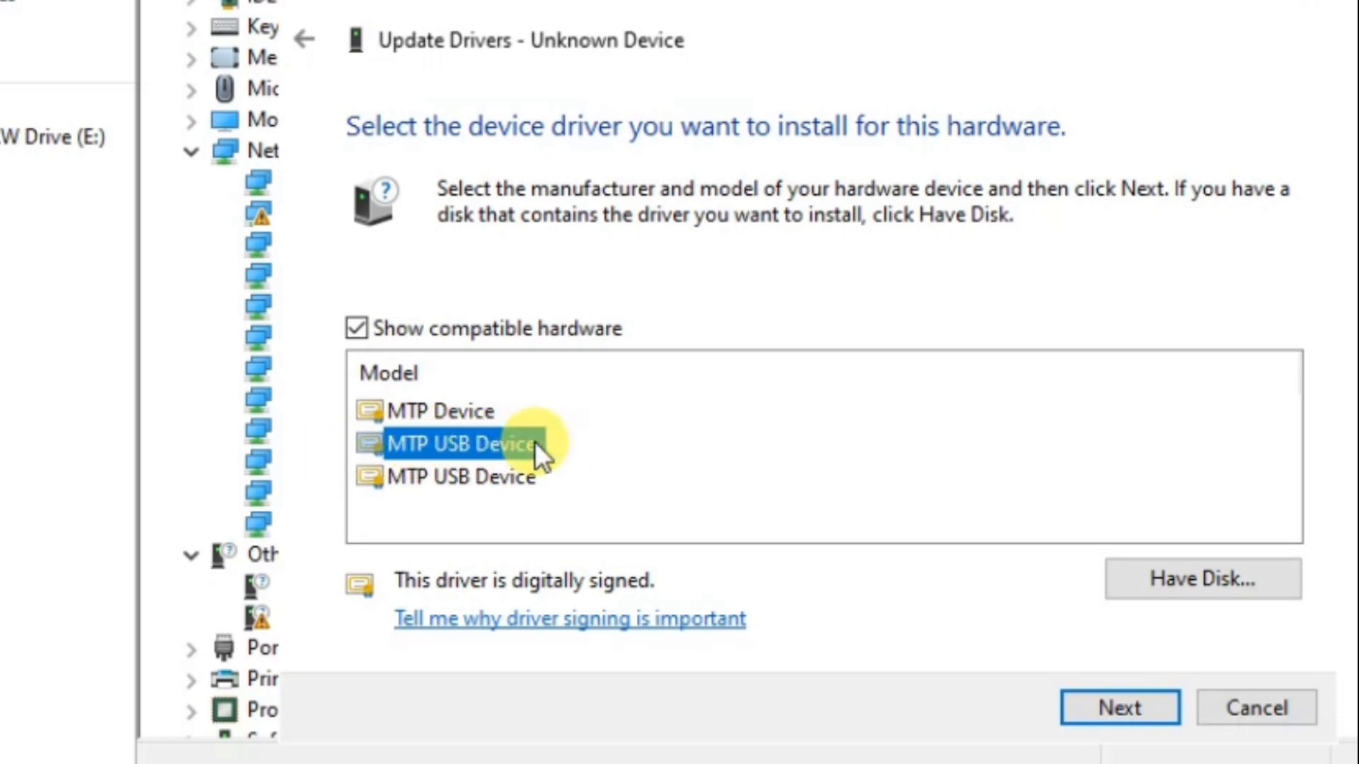
click(1107, 706)
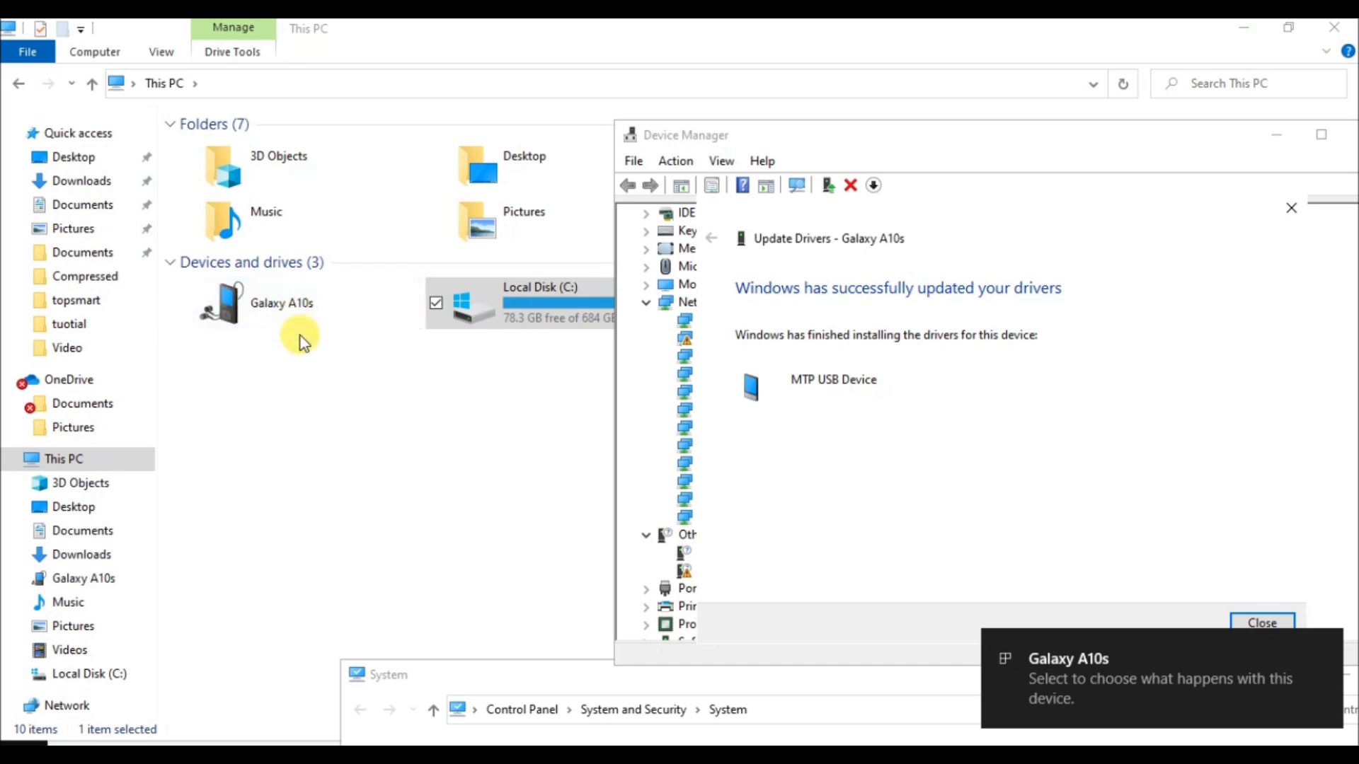
drag(171, 278, 375, 342)
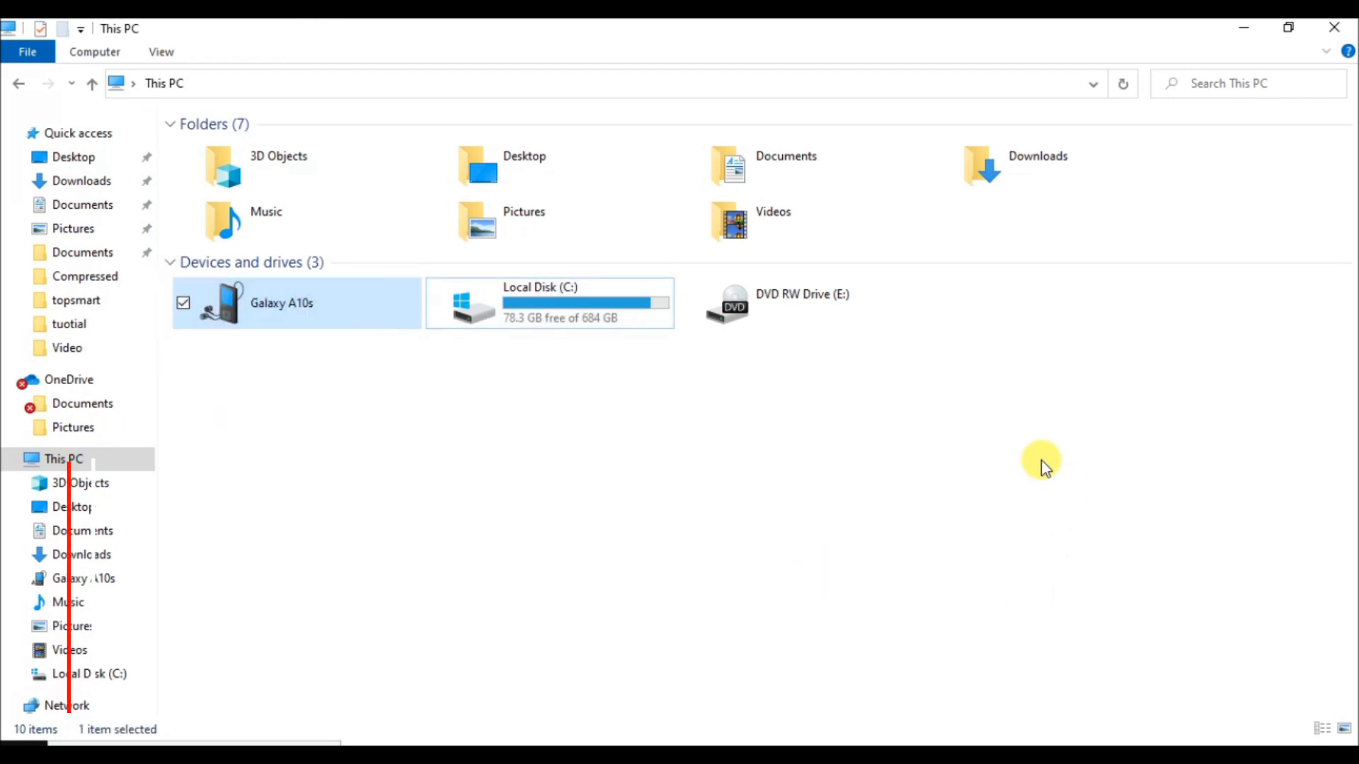